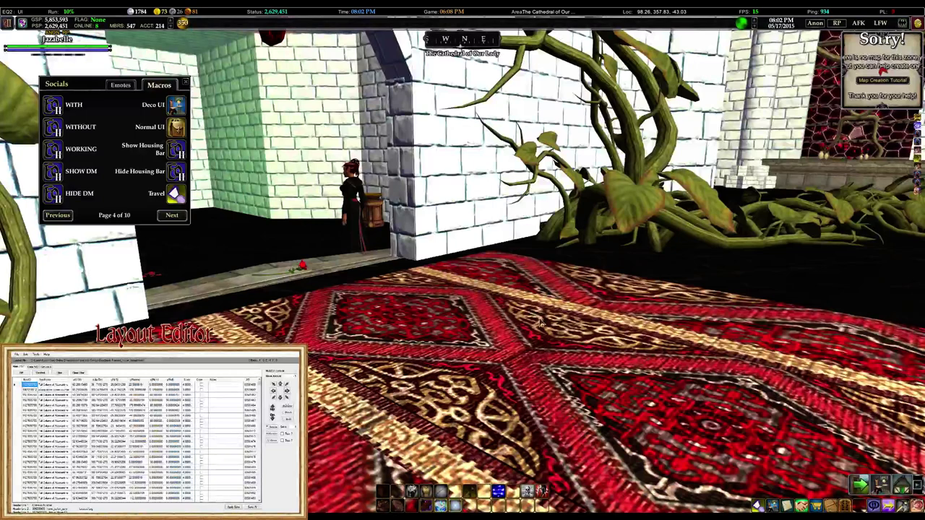
Check the placed item and building-block counts in the house's Housing window, and close it.
{"action": "key", "text": "alt+h"}
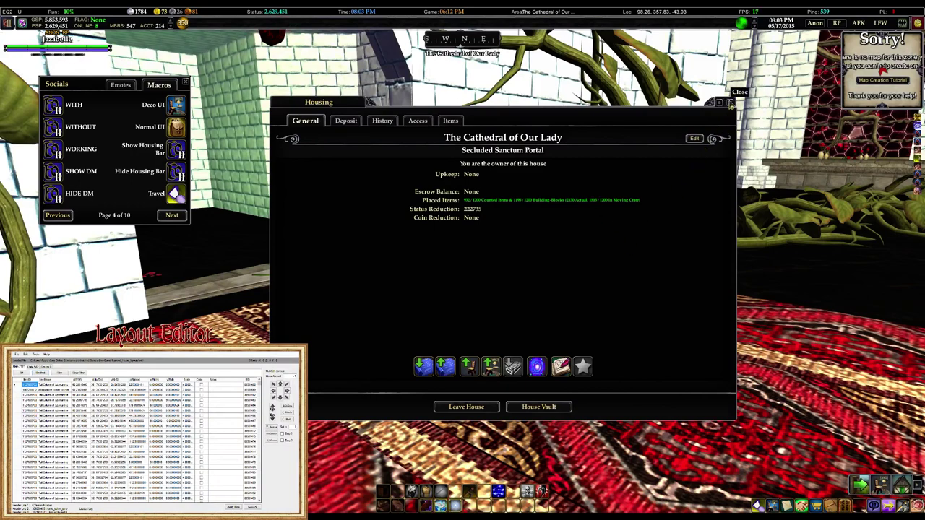
{"action": "mouse_move", "coordinate": [595, 205]}
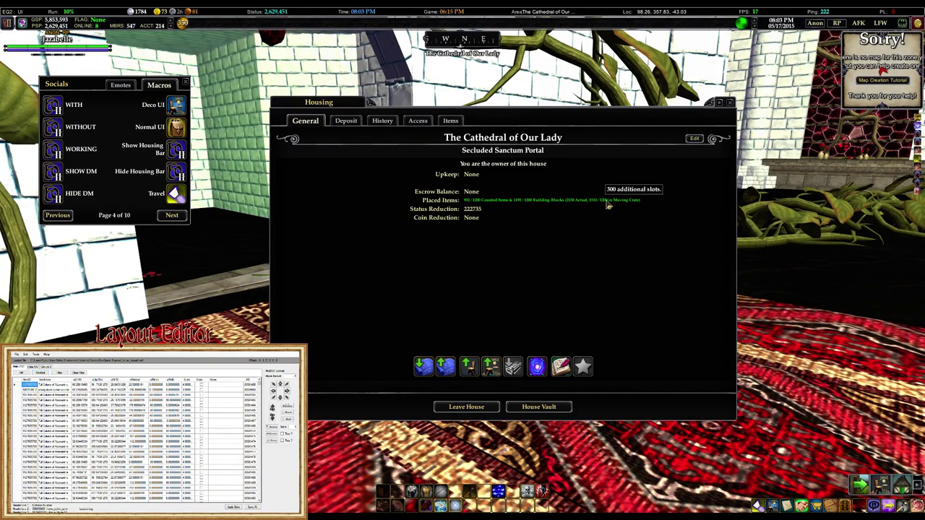
{"action": "left_click", "coordinate": [731, 104]}
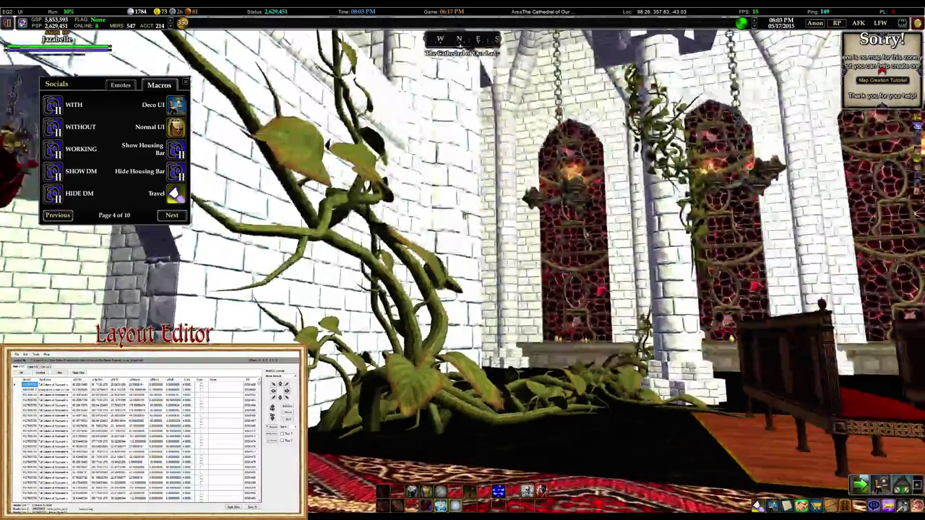
{"action": "right_click_drag", "start_coordinate": [465, 216], "coordinate": [794, 108]}
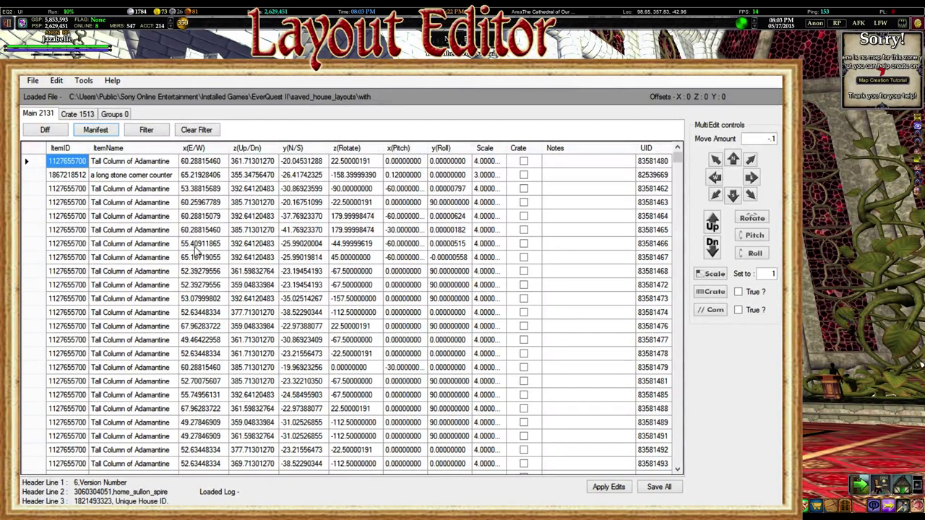
{"action": "left_click", "coordinate": [40, 152]}
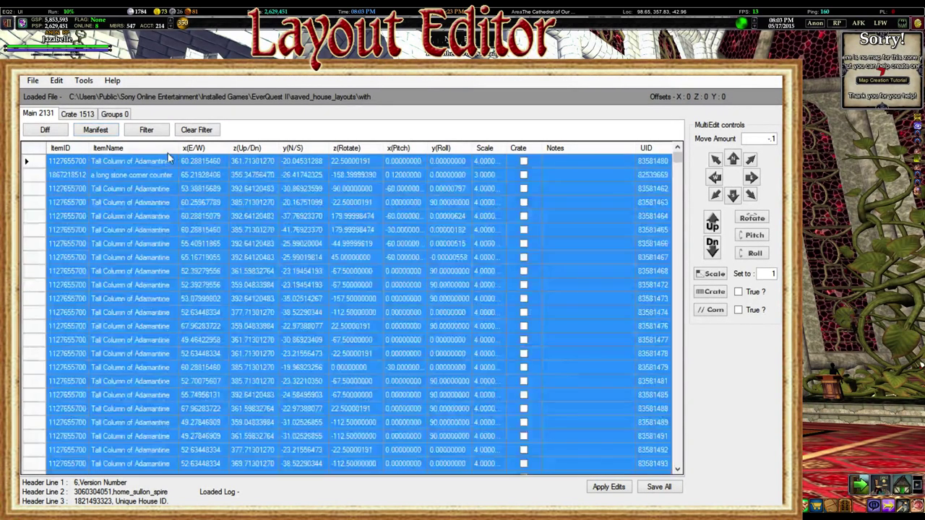
{"action": "left_click", "coordinate": [154, 203]}
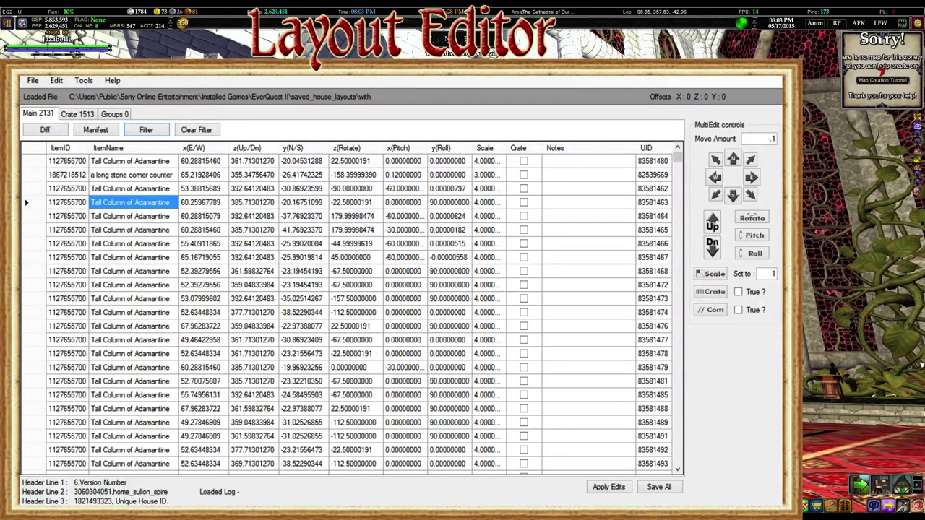
{"action": "left_click", "coordinate": [146, 129]}
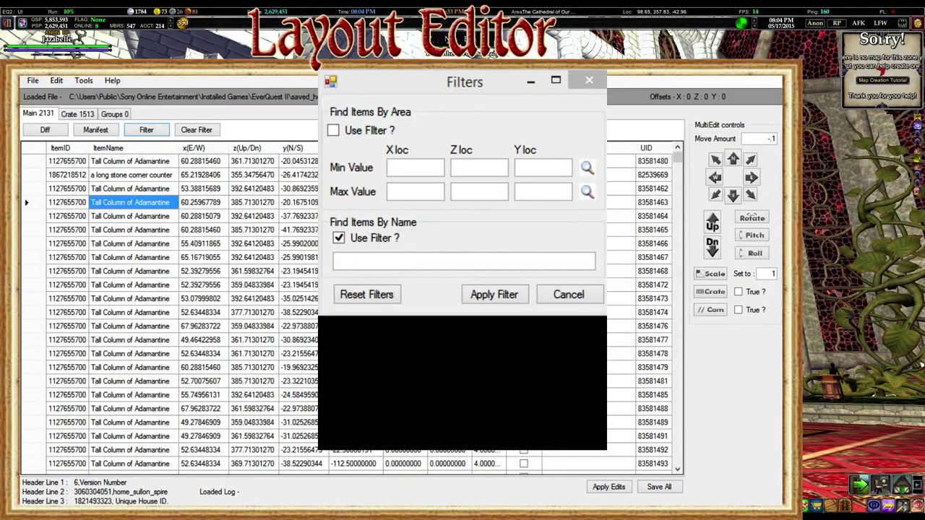
{"action": "key", "text": "Escape"}
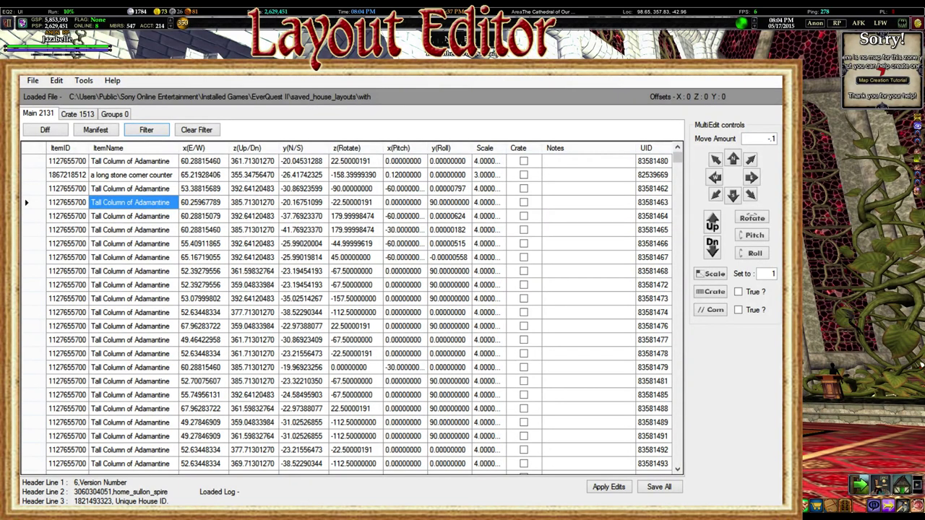
Try filtering the layout's main item list by the name "icy brick", and clear that filter.
{"action": "left_click", "coordinate": [146, 129]}
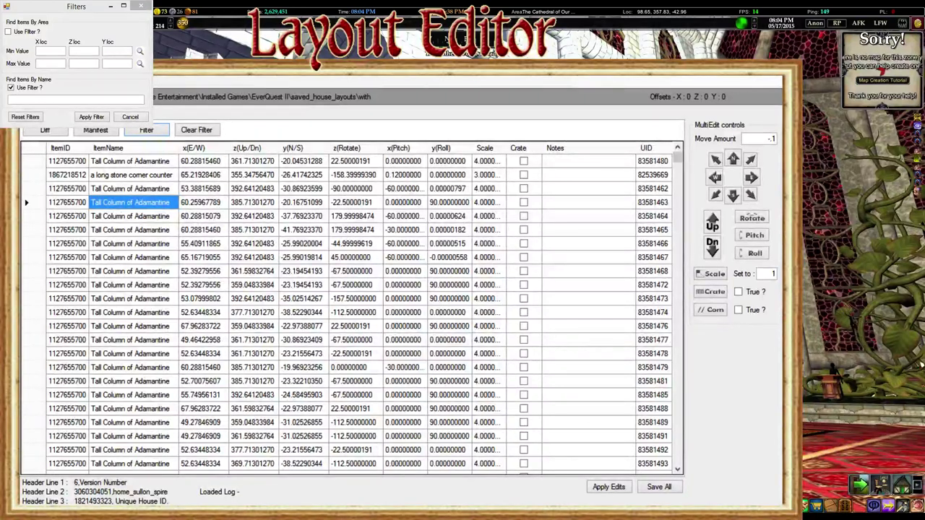
{"action": "left_click_drag", "start_coordinate": [58, 6], "coordinate": [390, 198]}
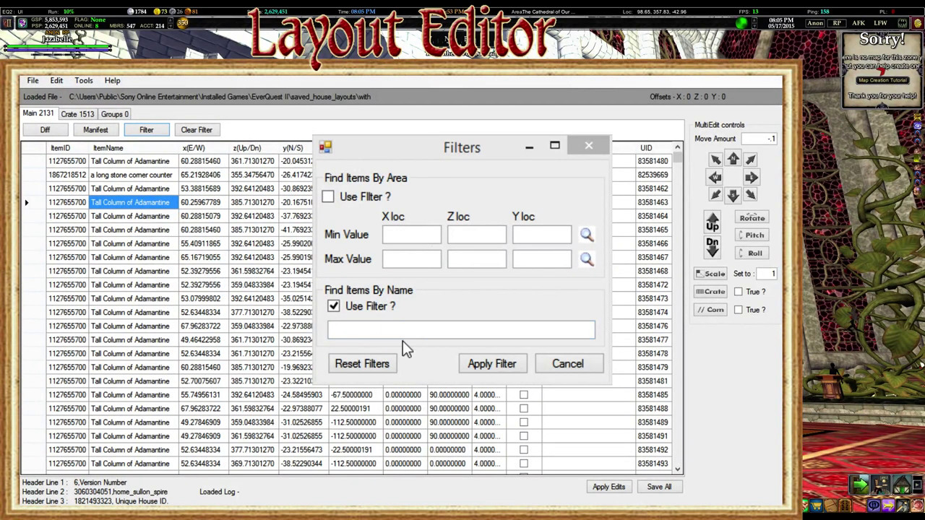
{"action": "left_click", "coordinate": [334, 307]}
{"action": "left_click", "coordinate": [334, 307]}
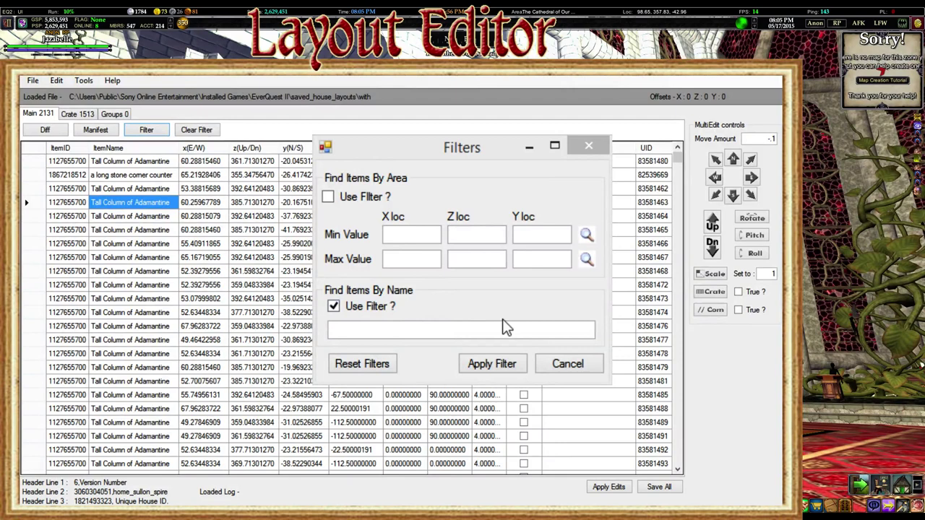
{"action": "left_click", "coordinate": [460, 328]}
{"action": "type", "text": "icy"}
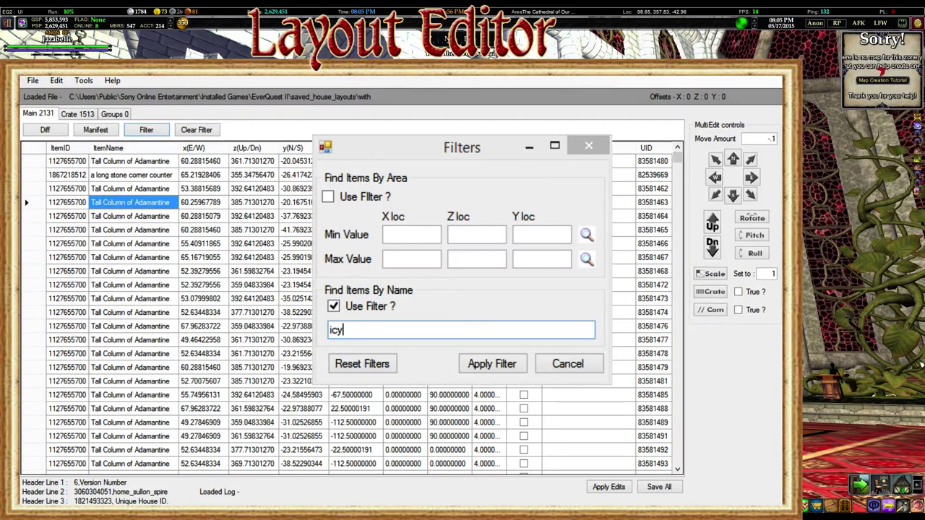
{"action": "type", "text": " brick"}
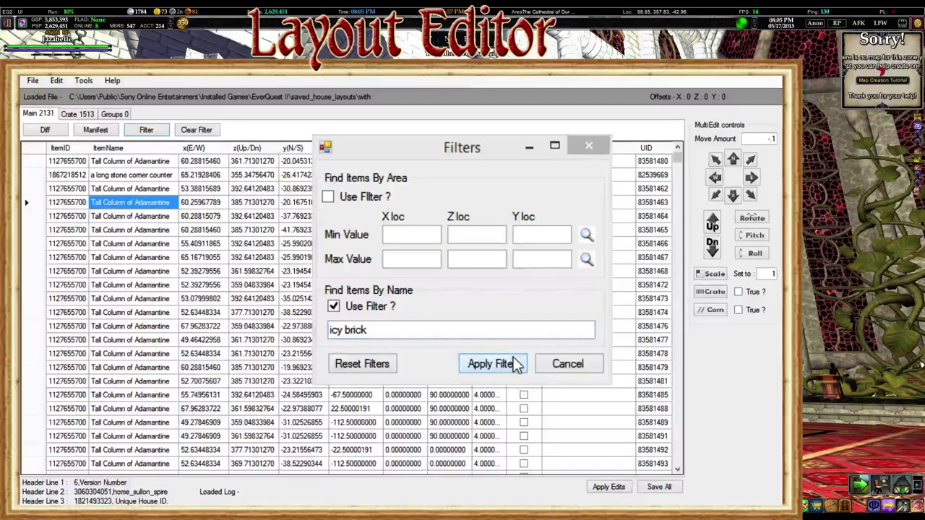
{"action": "left_click", "coordinate": [515, 365]}
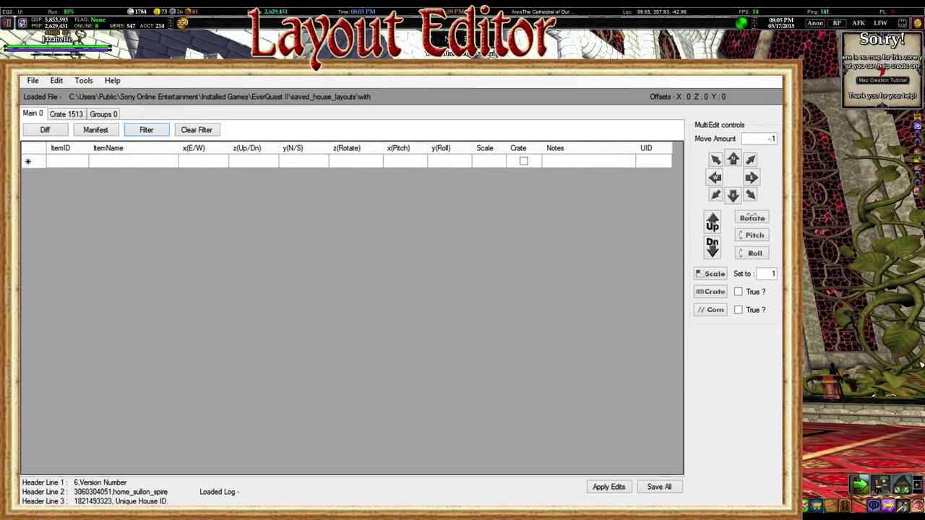
{"action": "left_click", "coordinate": [197, 131]}
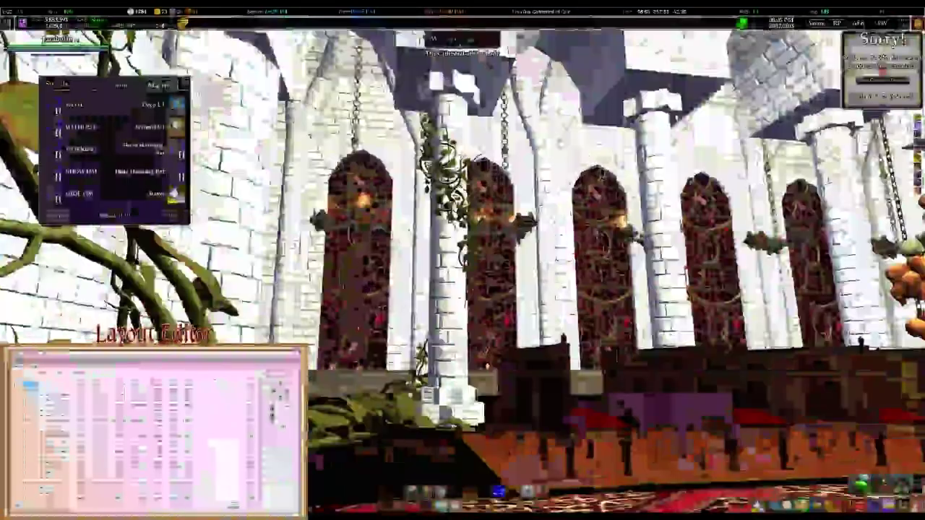
Examine the white brick wall piece beside the archway in the game to read its exact item name.
{"action": "key", "text": "a"}
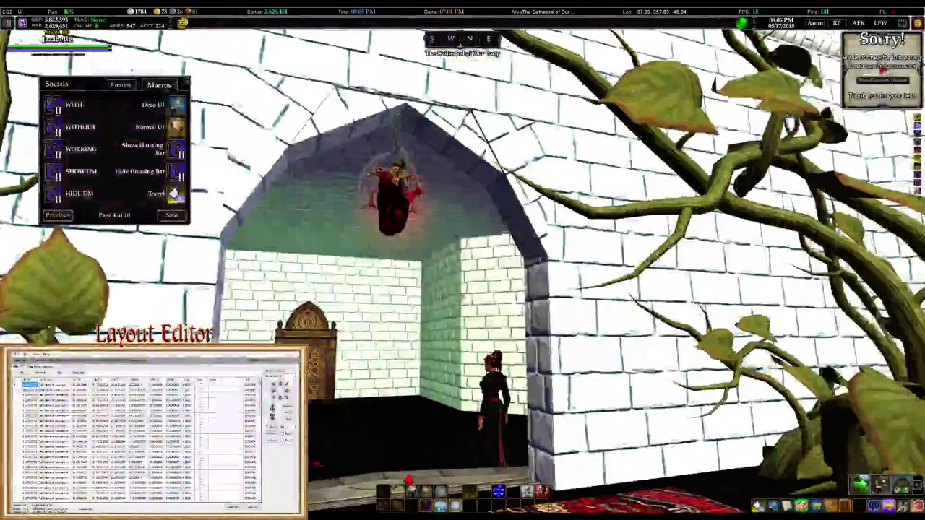
{"action": "right_click", "coordinate": [557, 266]}
{"action": "left_click", "coordinate": [564, 271]}
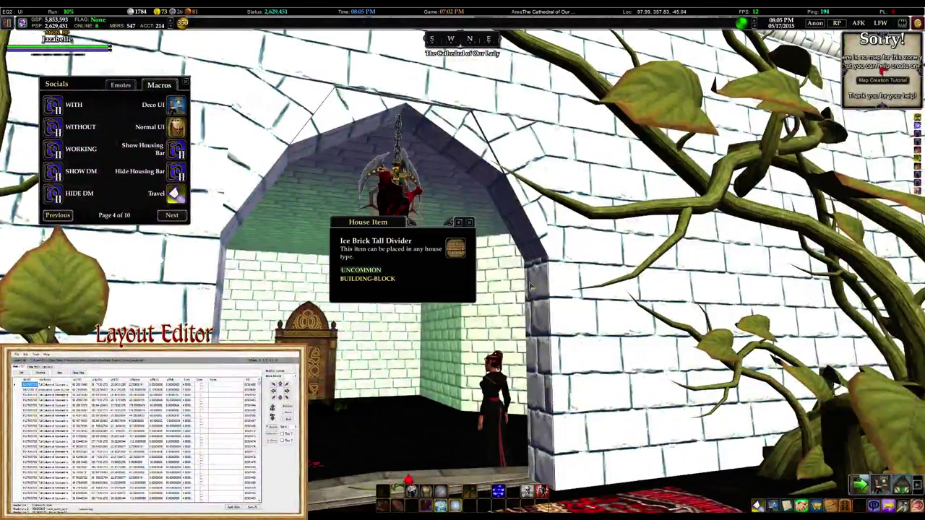
{"action": "left_click", "coordinate": [469, 222]}
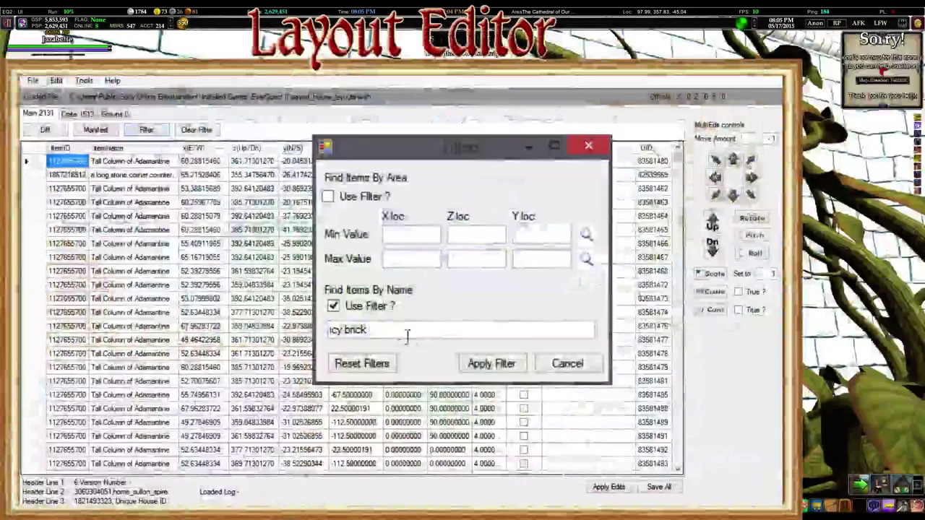
Filter the layout's main item list by the name "ice brick".
{"action": "left_click", "coordinate": [344, 330]}
{"action": "key", "text": "BackSpace"}
{"action": "type", "text": "e"}
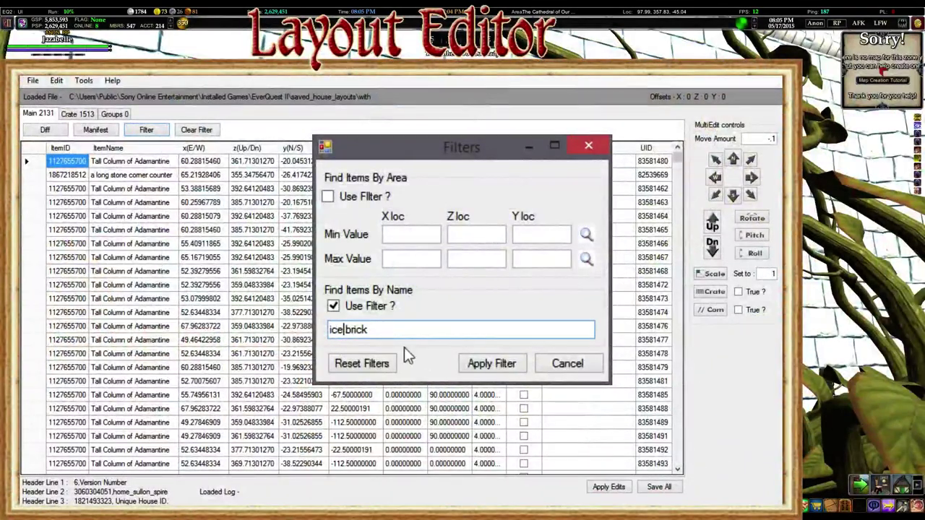
{"action": "left_click", "coordinate": [490, 365]}
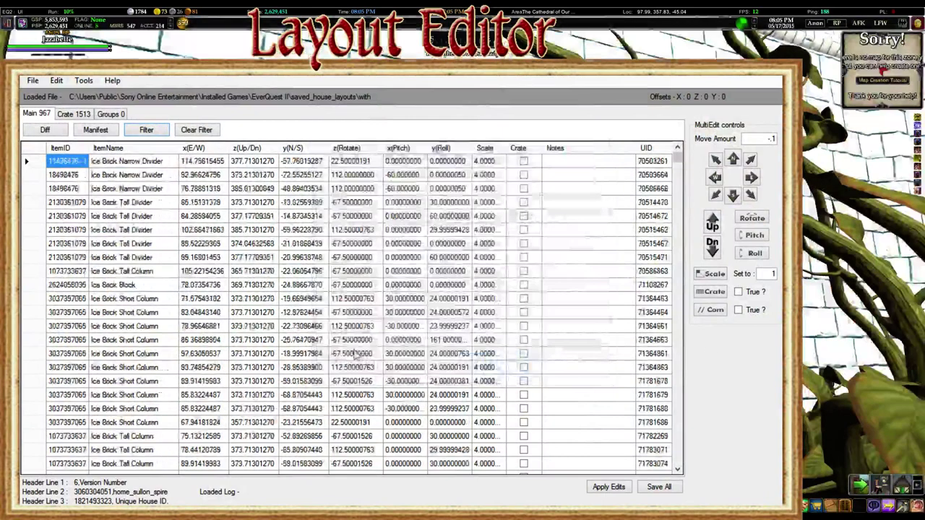
Put all of the filtered Ice Brick items into a new group named "old walls".
{"action": "left_click", "coordinate": [41, 149]}
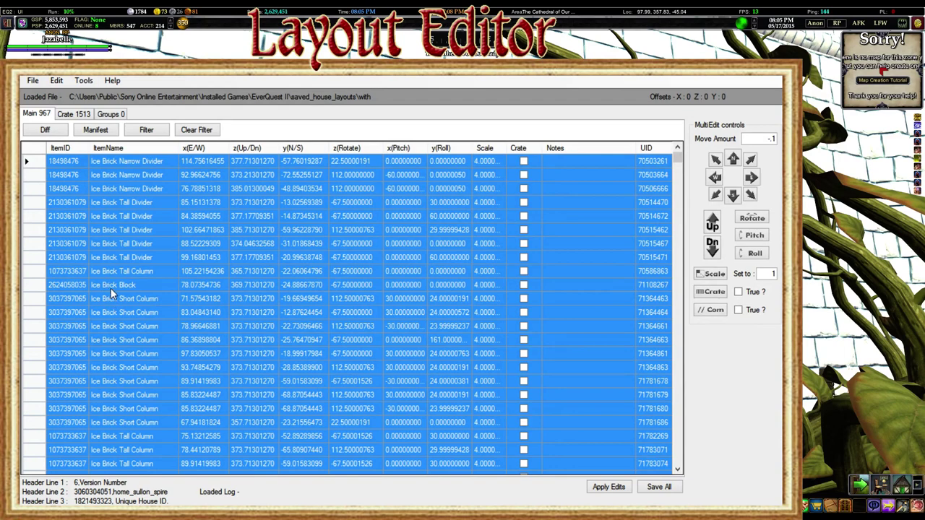
{"action": "key", "text": "ctrl+g"}
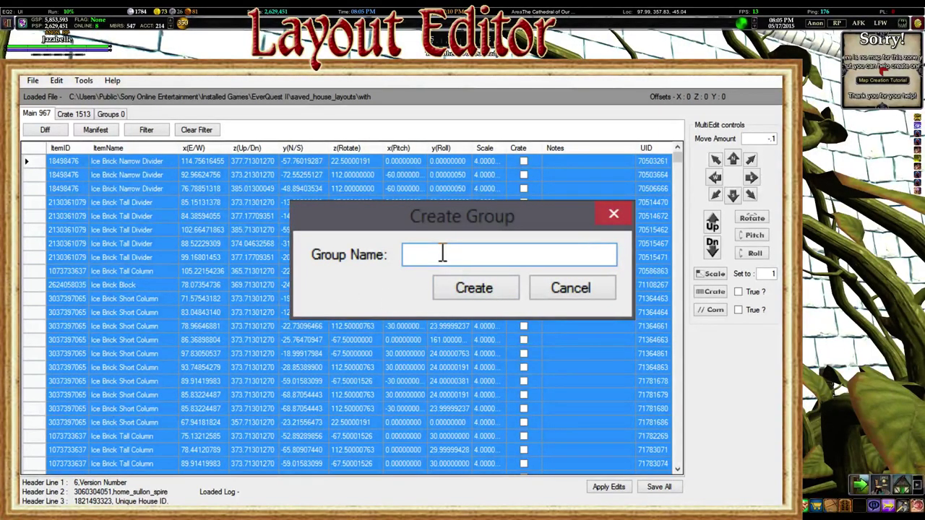
{"action": "type", "text": "old walls"}
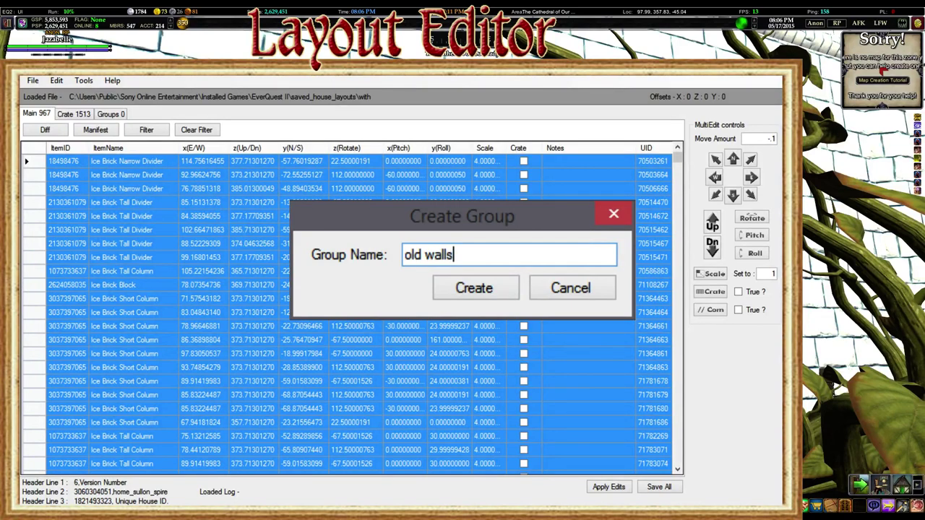
{"action": "left_click", "coordinate": [489, 296]}
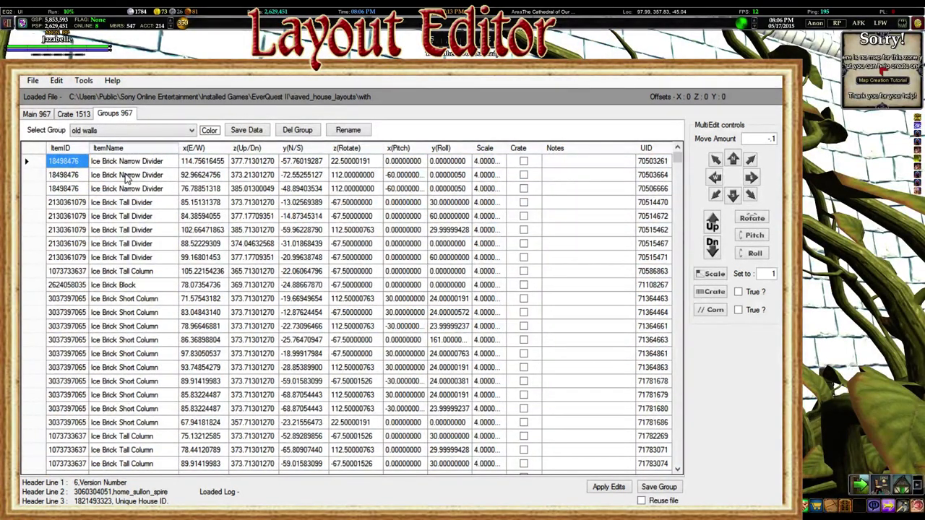
Sort the "old walls" group by item name and select the first Ice Brick Block entry's name.
{"action": "left_click", "coordinate": [126, 148]}
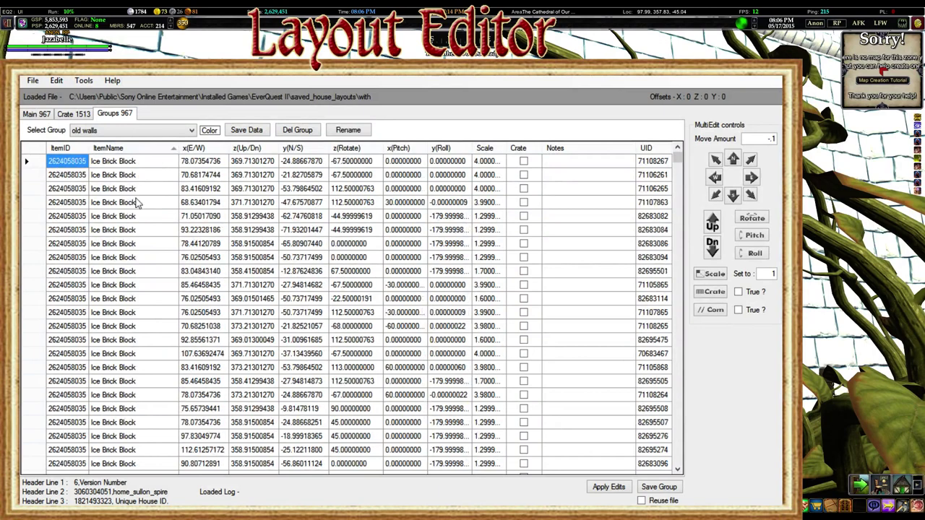
{"action": "left_click", "coordinate": [137, 203]}
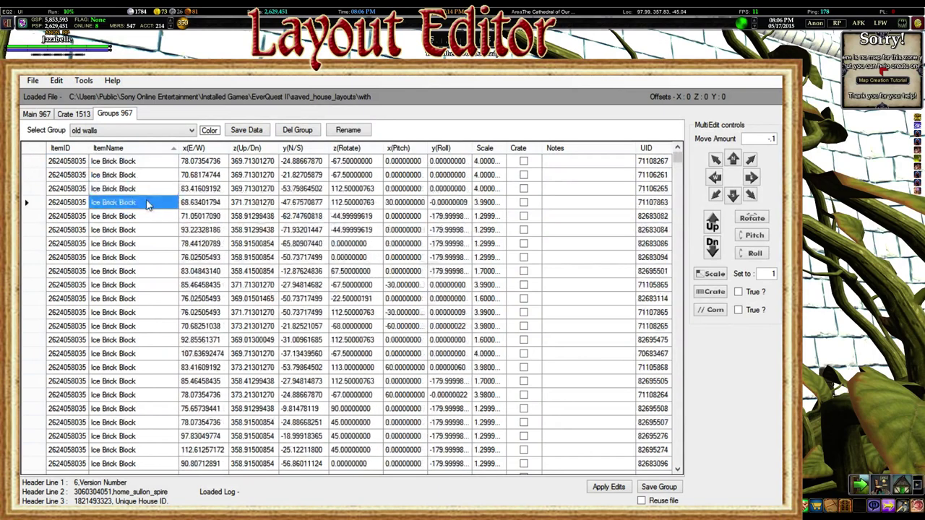
{"action": "left_click", "coordinate": [127, 163]}
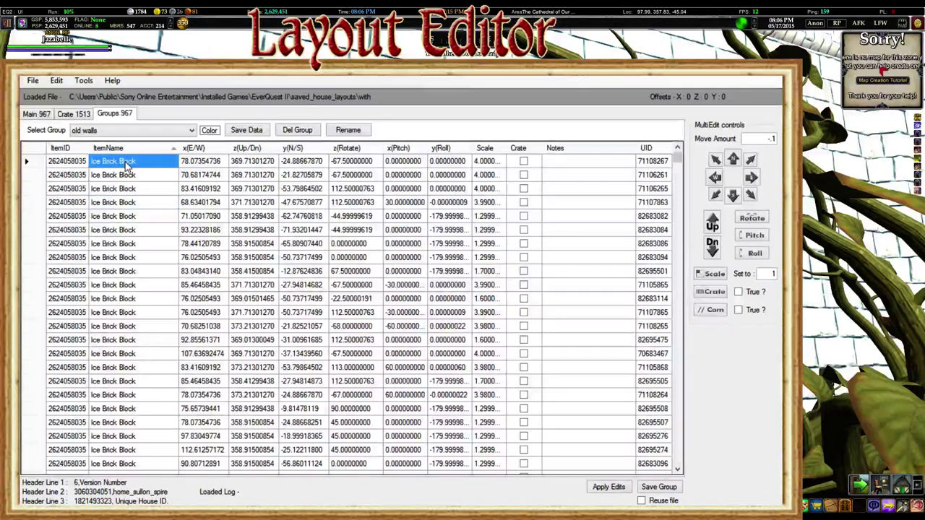
{"action": "left_click", "coordinate": [134, 179]}
{"action": "left_click", "coordinate": [137, 189]}
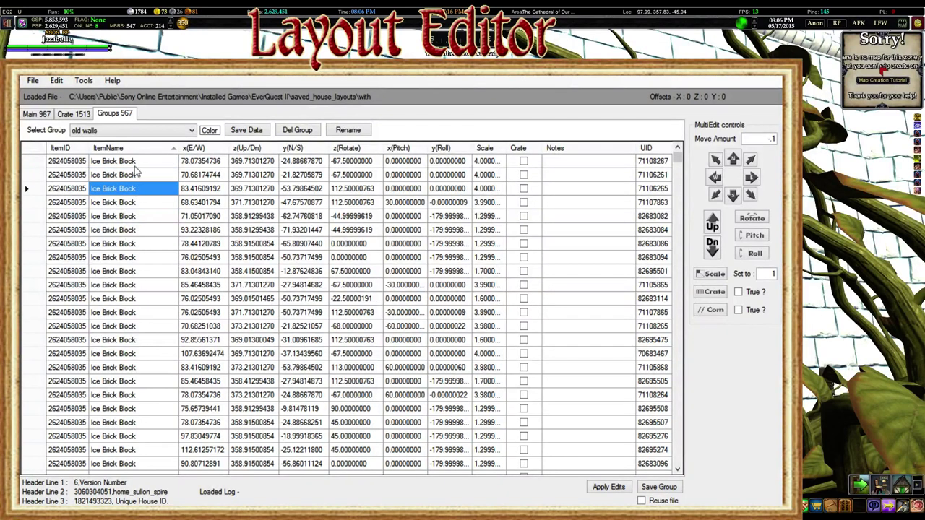
{"action": "left_click", "coordinate": [134, 162]}
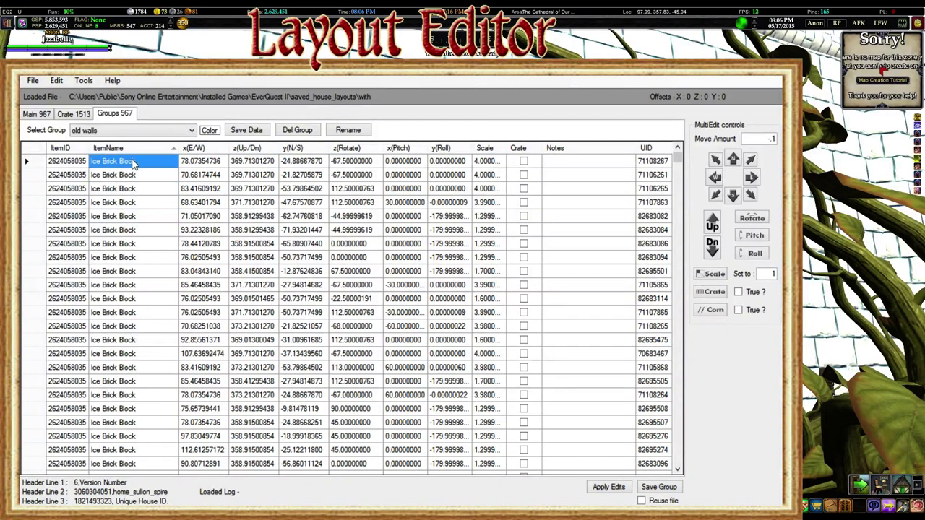
Sort the crate's manifest by item name and select the item ID of Block of Fancy Fulginate.
{"action": "left_click", "coordinate": [75, 113]}
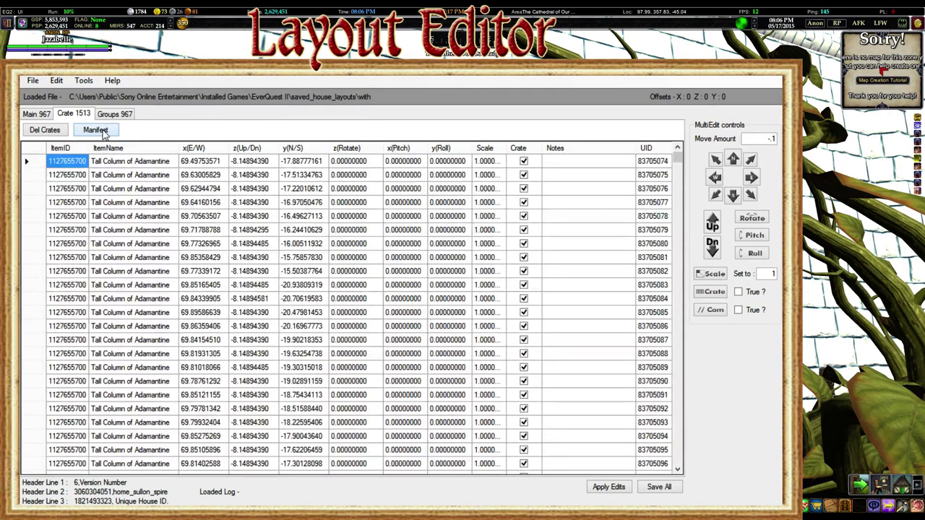
{"action": "left_click", "coordinate": [95, 130]}
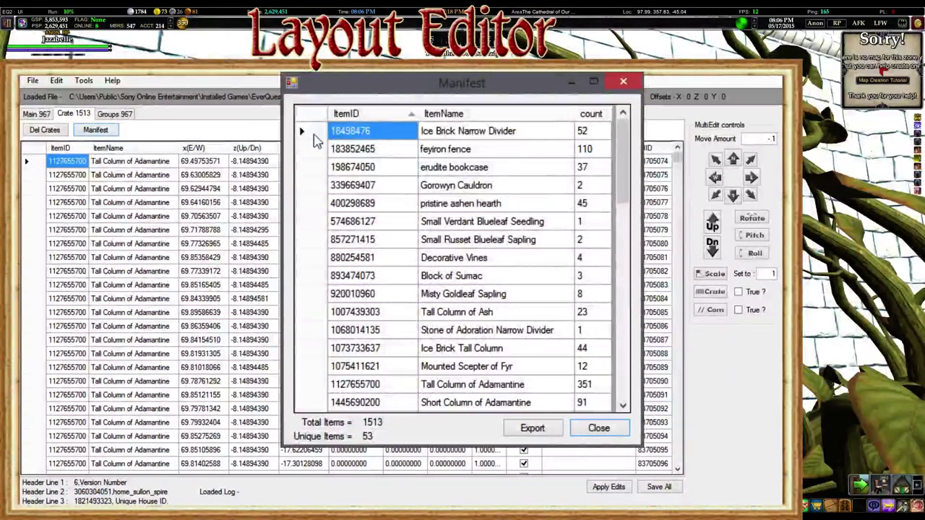
{"action": "left_click", "coordinate": [461, 116]}
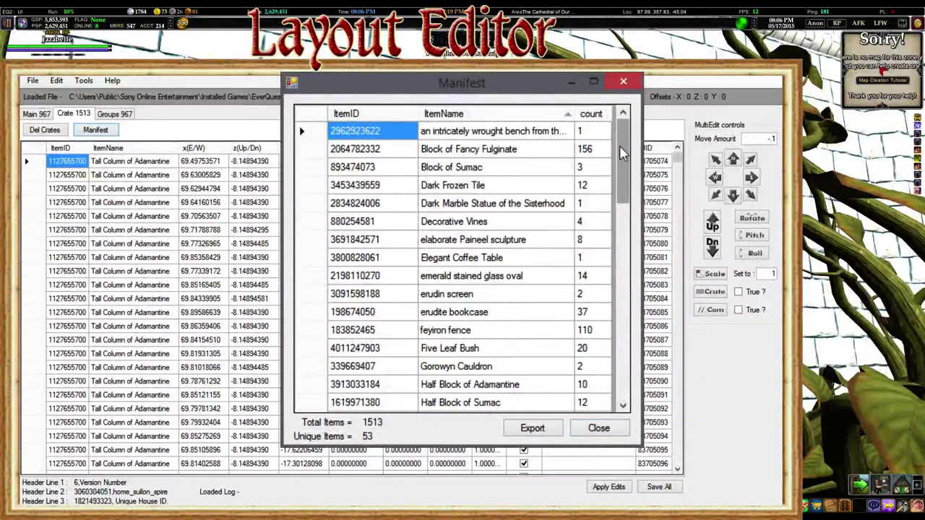
{"action": "left_click", "coordinate": [509, 154]}
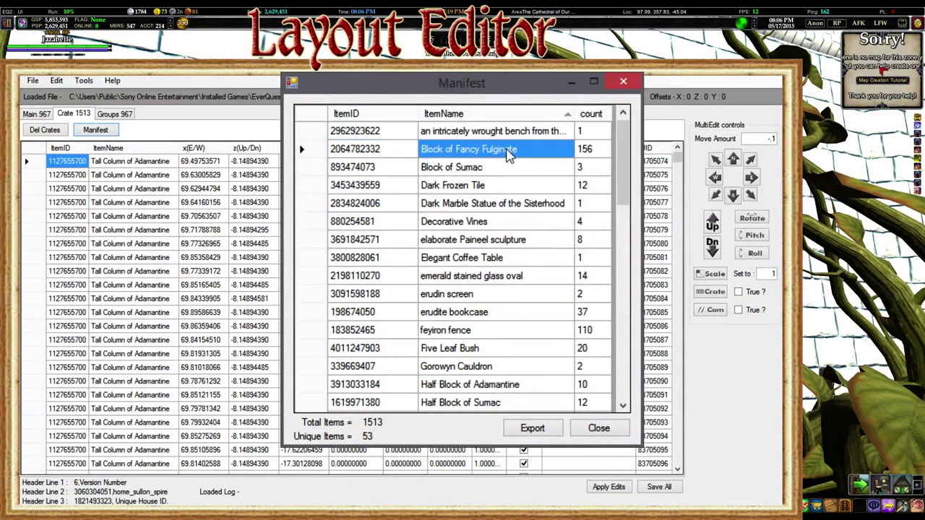
{"action": "left_click", "coordinate": [579, 153]}
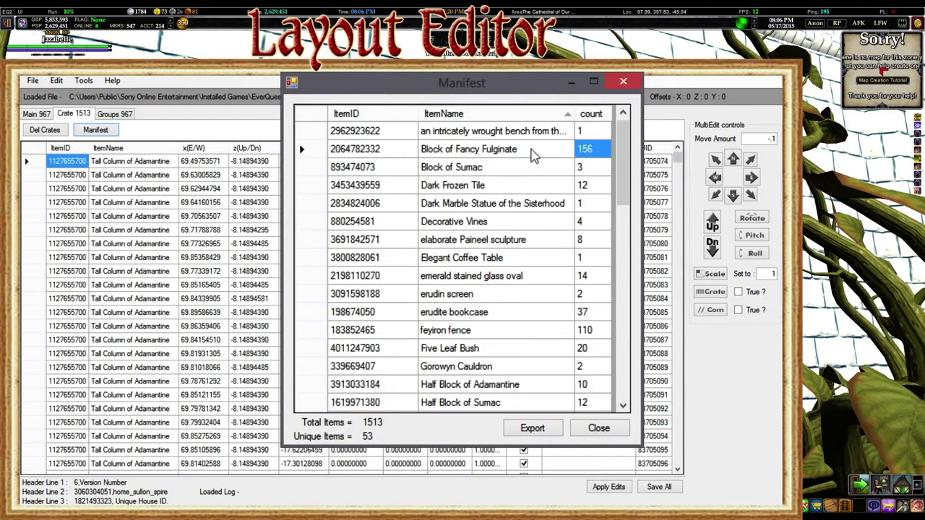
{"action": "left_click", "coordinate": [499, 155]}
{"action": "left_click", "coordinate": [367, 153]}
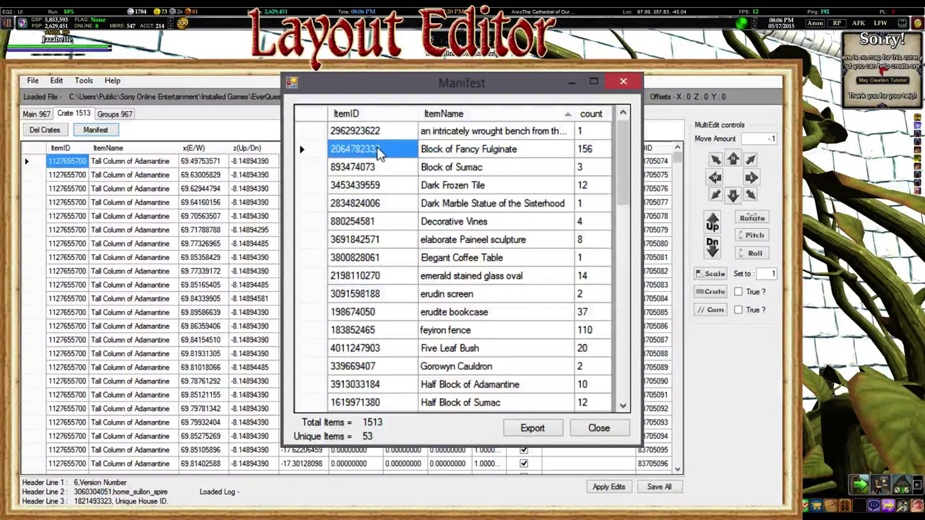
Copy the item ID of Block of Fancy Fulginate from the crate manifest and close the manifest.
{"action": "left_click", "coordinate": [377, 150]}
{"action": "double_click", "coordinate": [377, 150]}
{"action": "key", "text": "ctrl+c"}
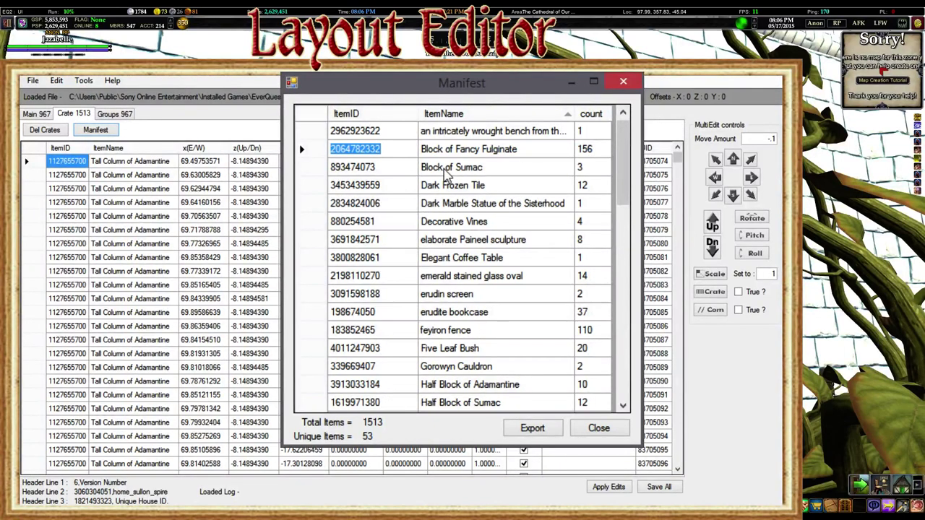
{"action": "left_click", "coordinate": [434, 151]}
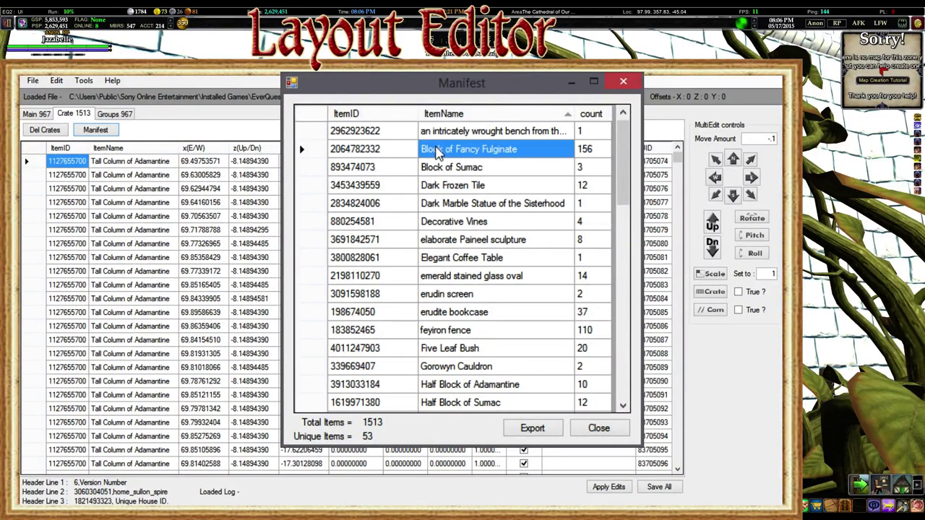
{"action": "left_click", "coordinate": [598, 428]}
{"action": "left_click", "coordinate": [341, 284]}
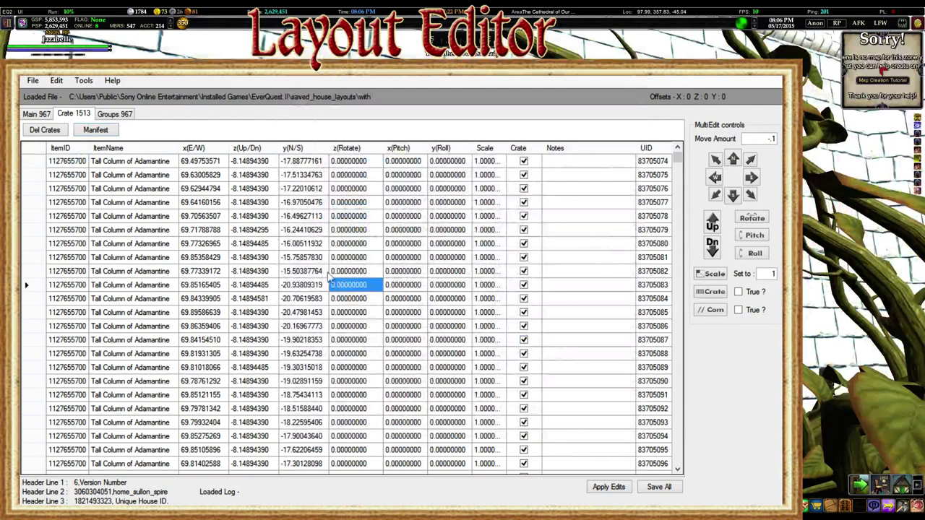
{"action": "left_click", "coordinate": [115, 114]}
{"action": "left_click", "coordinate": [30, 162]}
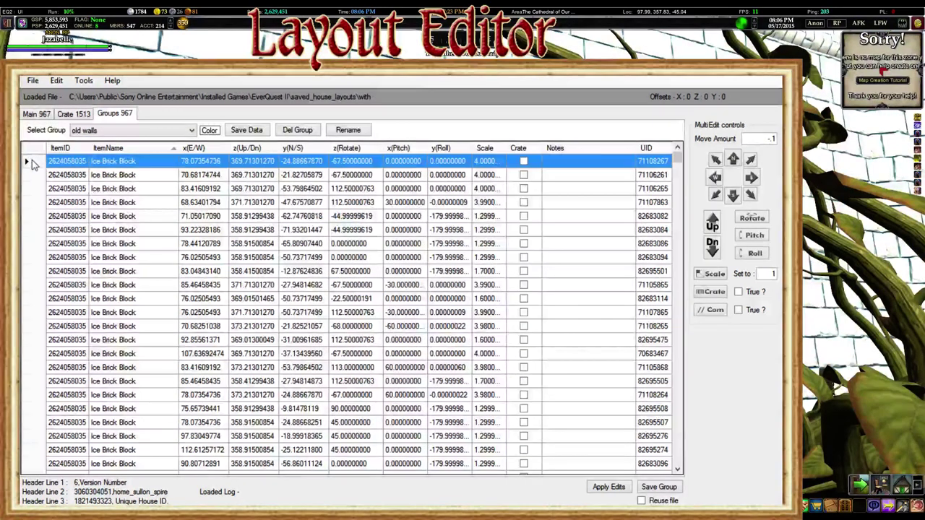
{"action": "scroll", "coordinate": [193, 172], "scroll_direction": "down", "scroll_amount": 3}
{"action": "scroll", "coordinate": [192, 172], "scroll_direction": "up", "scroll_amount": 3}
{"action": "scroll", "coordinate": [144, 208], "scroll_direction": "down", "scroll_amount": 1}
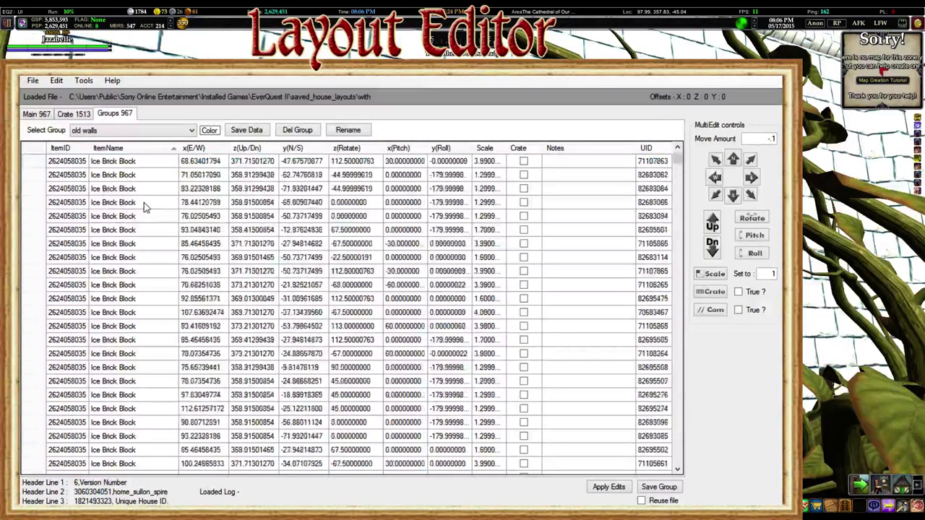
{"action": "scroll", "coordinate": [143, 208], "scroll_direction": "down", "scroll_amount": 15}
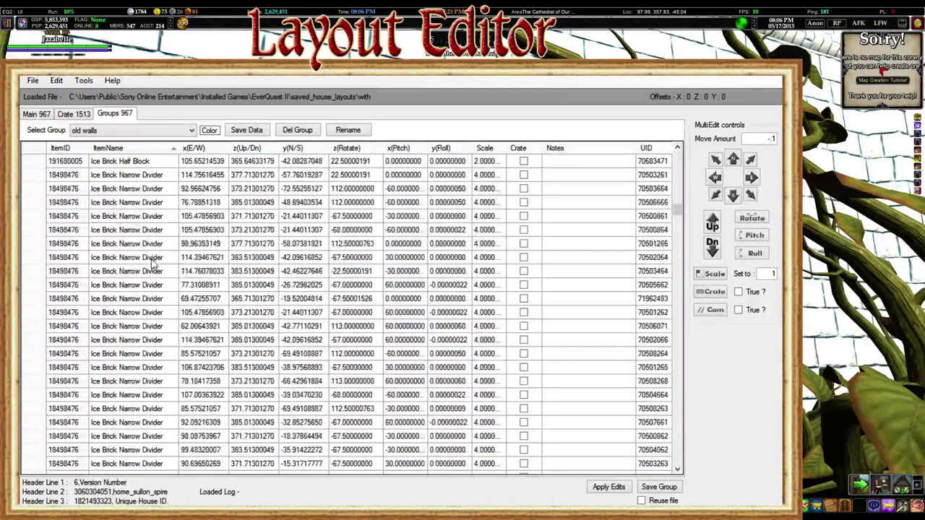
{"action": "scroll", "coordinate": [152, 266], "scroll_direction": "up", "scroll_amount": 5}
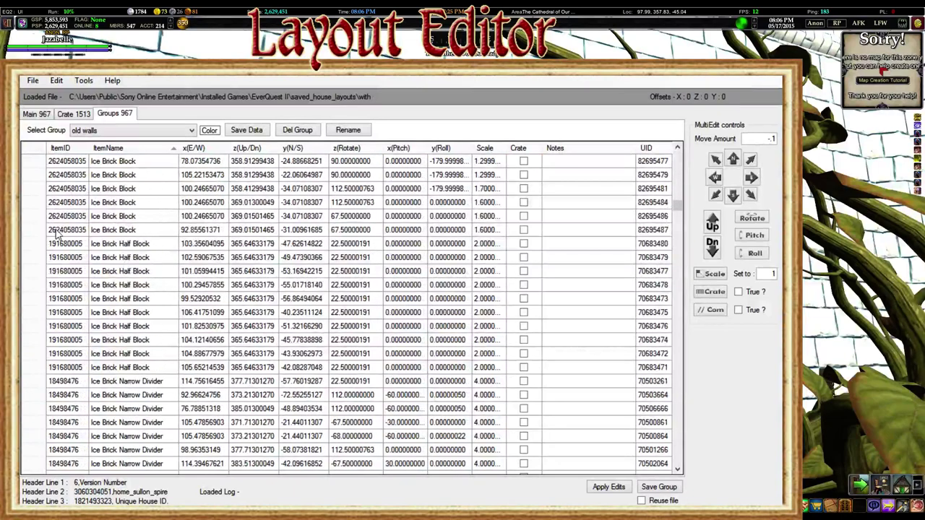
{"action": "left_click_drag", "start_coordinate": [54, 231], "coordinate": [145, 161]}
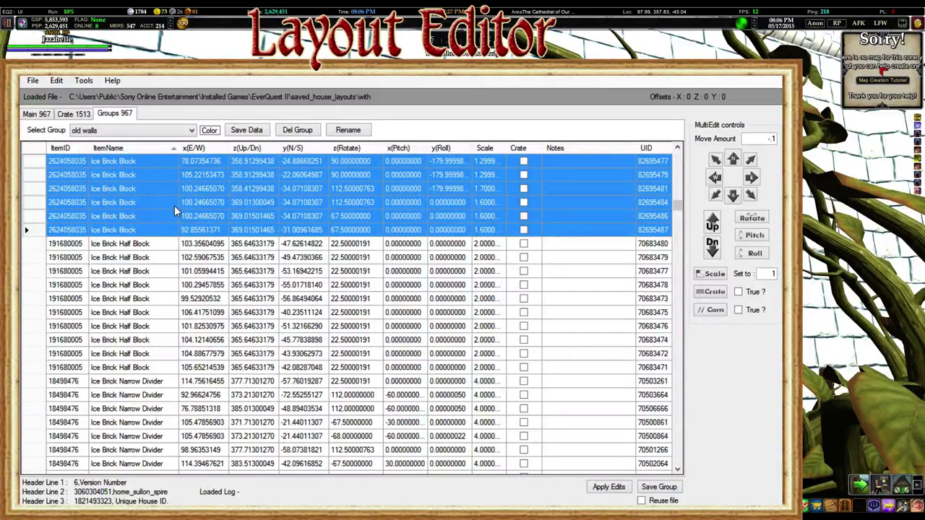
{"action": "key", "text": "ctrl+r"}
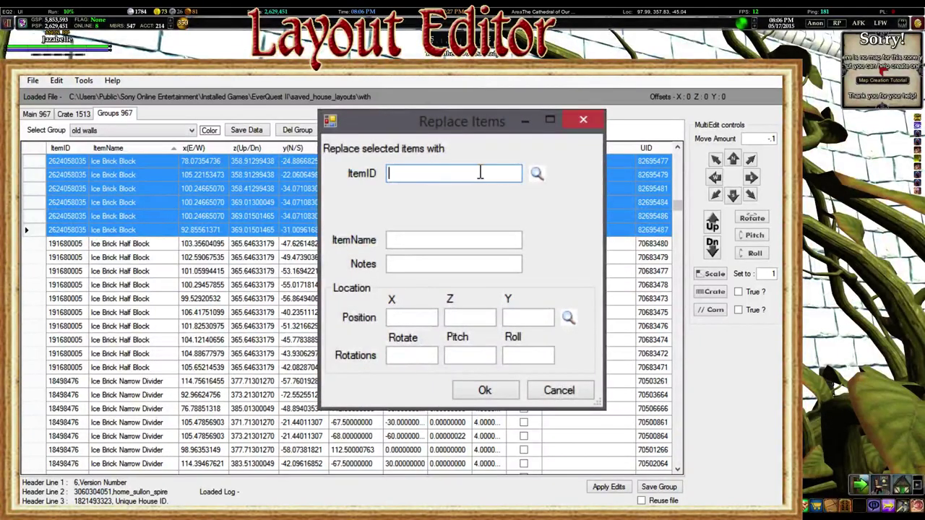
{"action": "key", "text": "ctrl+v"}
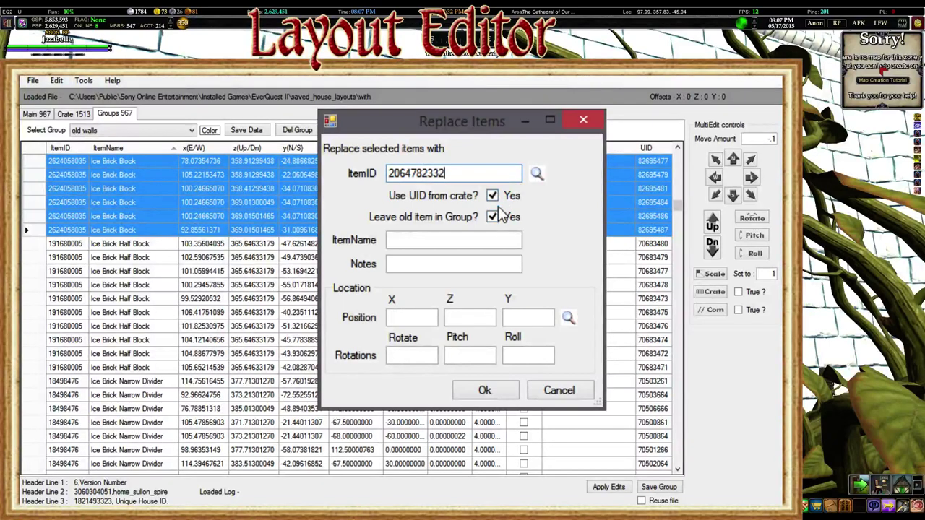
{"action": "left_click", "coordinate": [506, 393]}
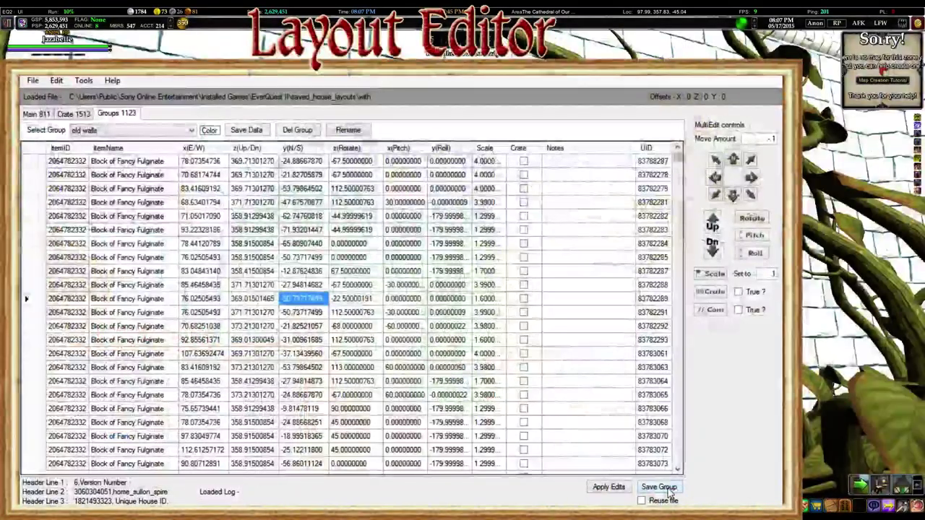
Save the group to the "working" layout file and load it in the game house with the WORKING macro.
{"action": "left_click", "coordinate": [669, 492]}
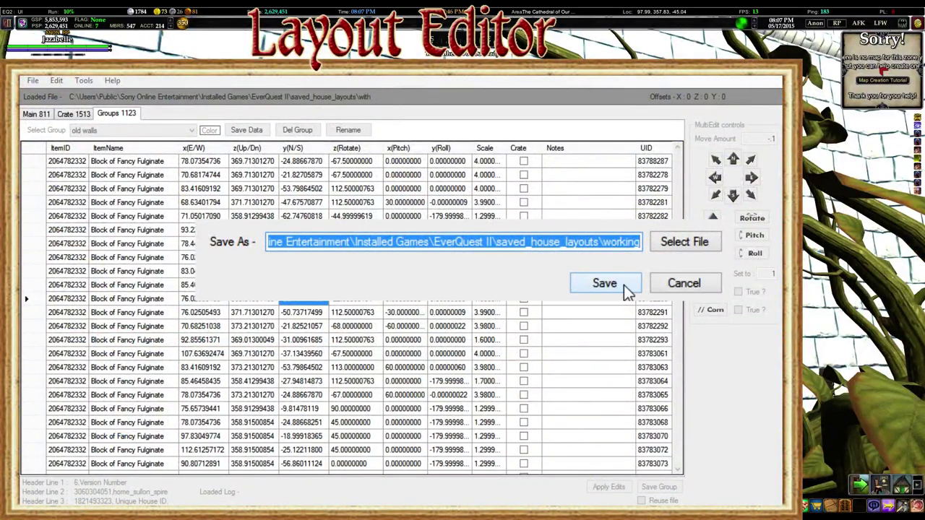
{"action": "left_click", "coordinate": [626, 288]}
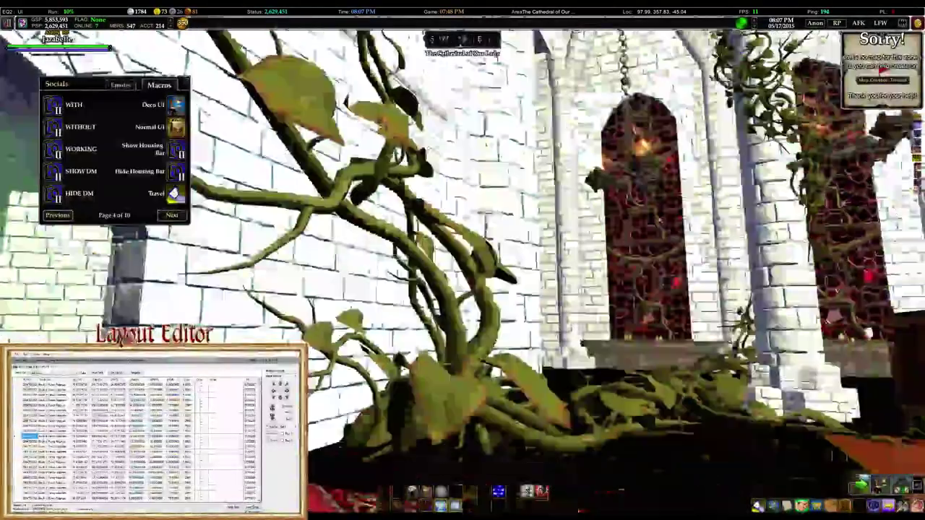
{"action": "right_click_drag", "start_coordinate": [659, 220], "coordinate": [366, 271]}
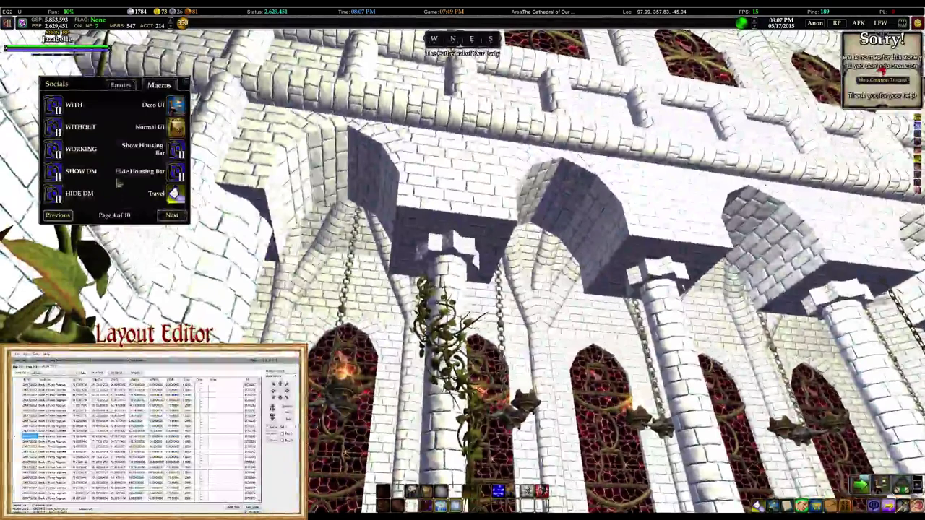
{"action": "left_click", "coordinate": [53, 150]}
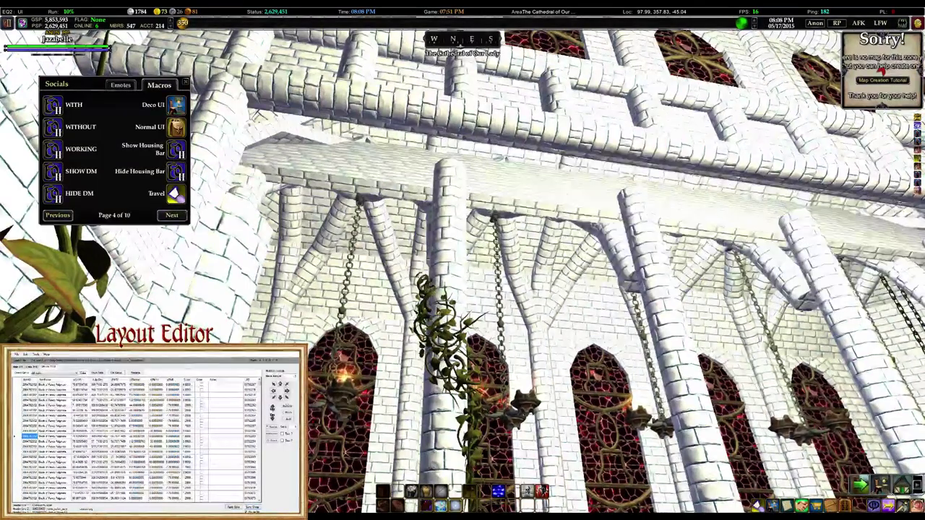
Examine the replacement blocks on the cathedral's arches, column tops and column bases in the game house.
{"action": "right_click_drag", "start_coordinate": [463, 260], "coordinate": [471, 202]}
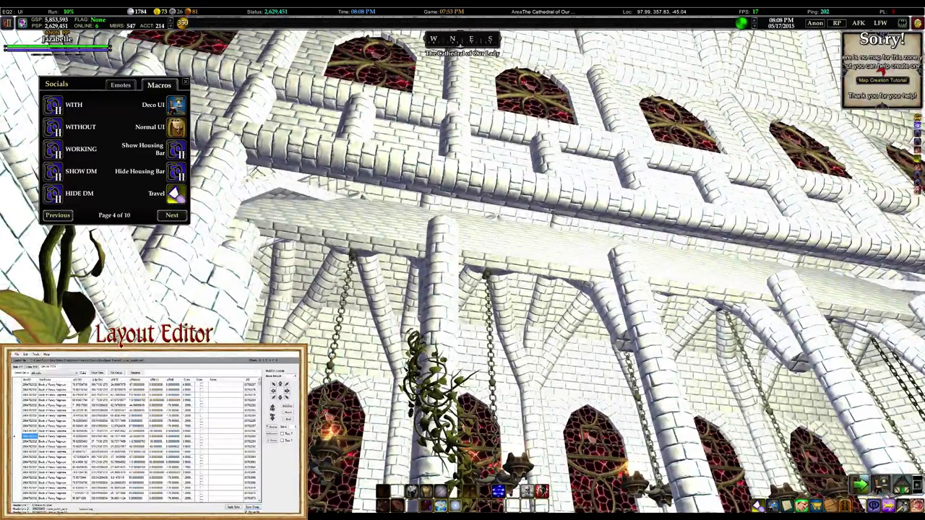
{"action": "right_click_drag", "start_coordinate": [471, 203], "coordinate": [533, 296]}
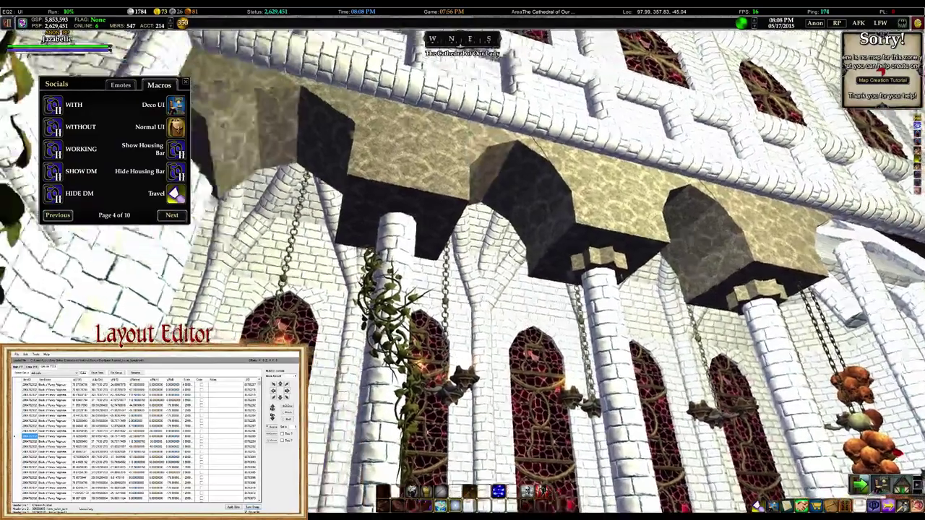
{"action": "right_click_drag", "start_coordinate": [533, 296], "coordinate": [504, 287]}
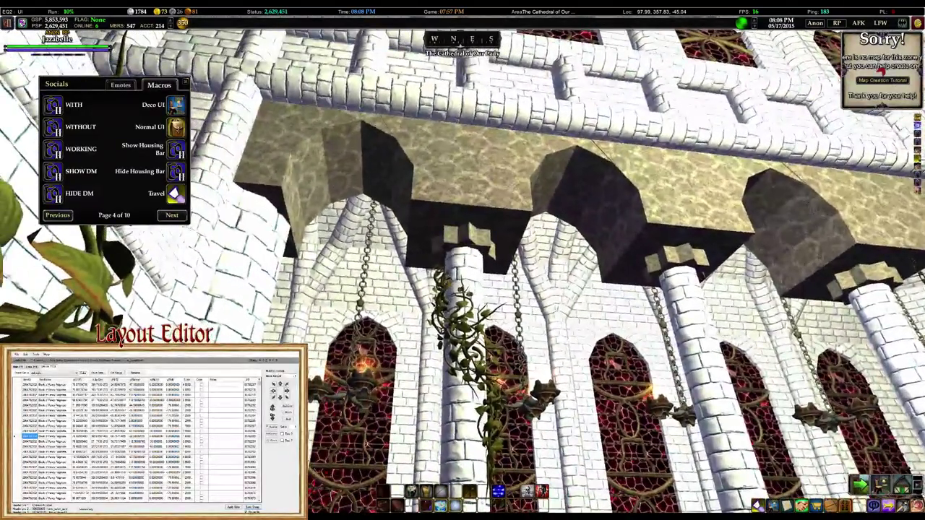
{"action": "key", "text": "e"}
{"action": "right_click_drag", "start_coordinate": [504, 287], "coordinate": [524, 318]}
{"action": "key", "text": "w"}
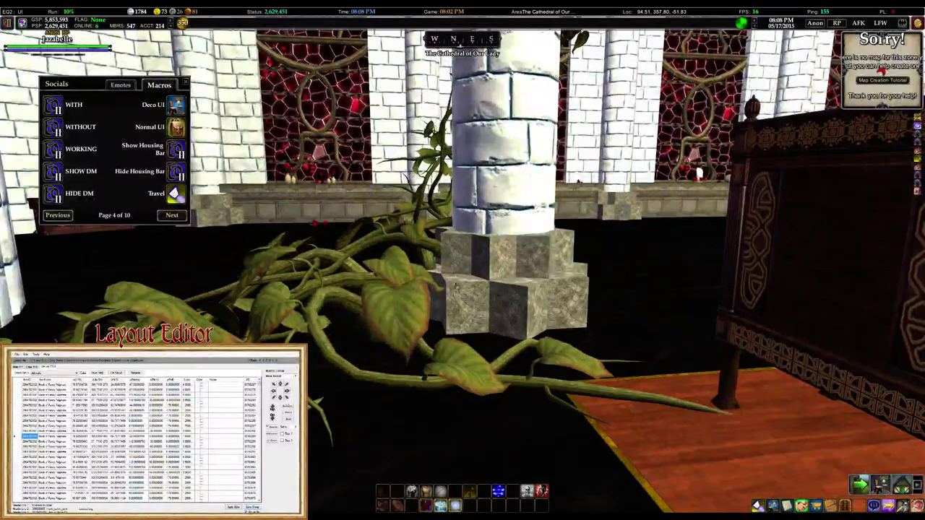
{"action": "key", "text": "s"}
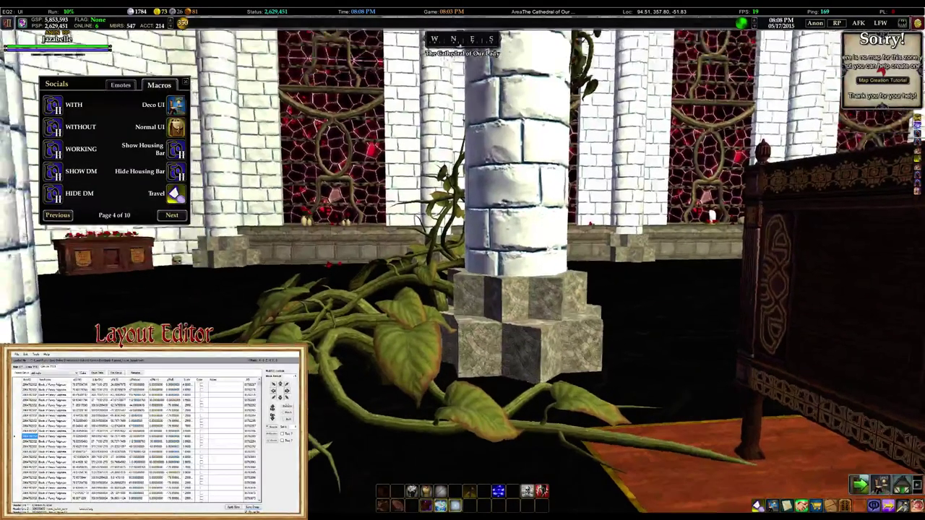
{"action": "right_click_drag", "start_coordinate": [538, 206], "coordinate": [564, 61]}
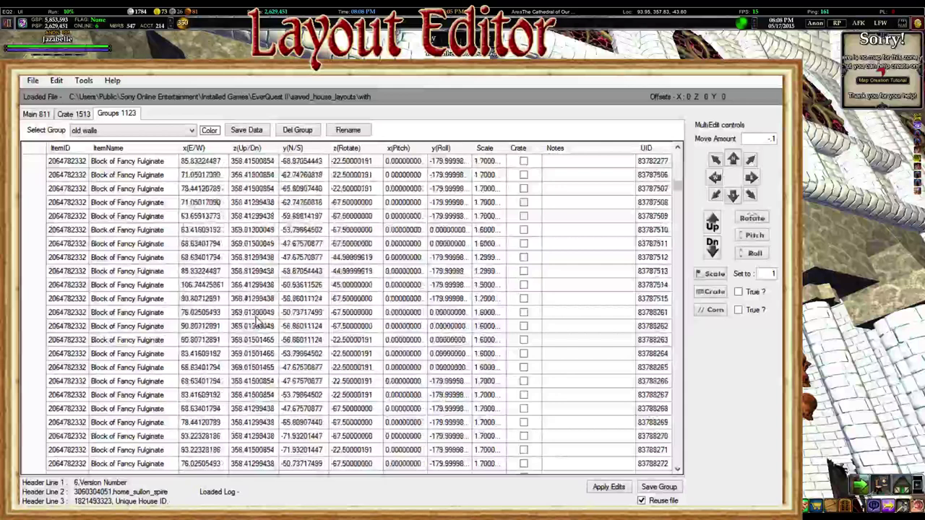
Find the Ice Brick Half Block entries in the "old walls" group and select the first one's item name.
{"action": "scroll", "coordinate": [255, 321], "scroll_direction": "down", "scroll_amount": 19}
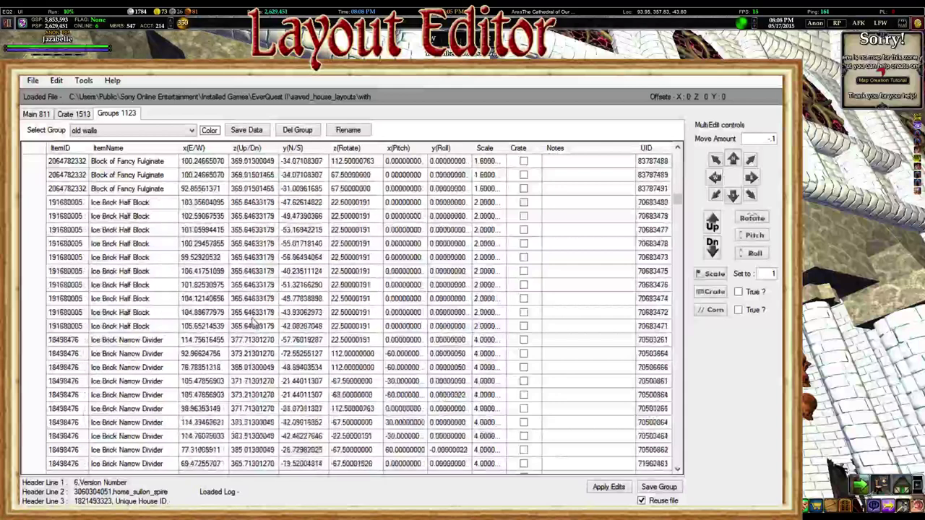
{"action": "scroll", "coordinate": [247, 324], "scroll_direction": "up", "scroll_amount": 3}
{"action": "left_click", "coordinate": [61, 243]}
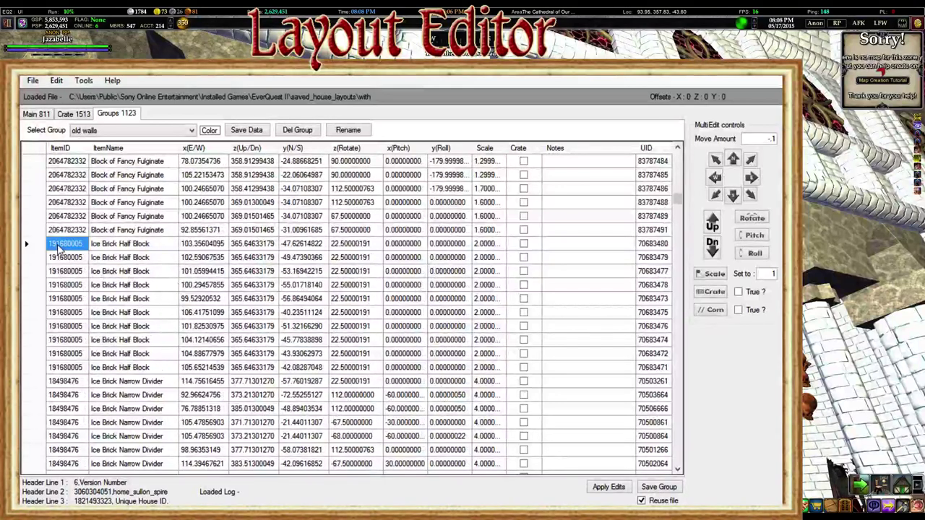
{"action": "left_click", "coordinate": [116, 244]}
Sort the crate's manifest by item name, copy the item ID of Half Block of Adamantine and close the manifest.
{"action": "left_click", "coordinate": [70, 115]}
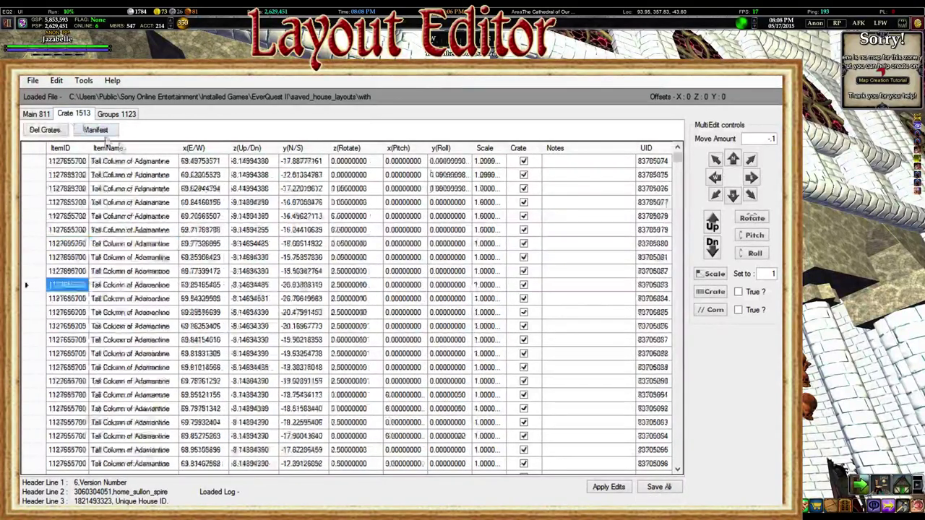
{"action": "left_click", "coordinate": [97, 131]}
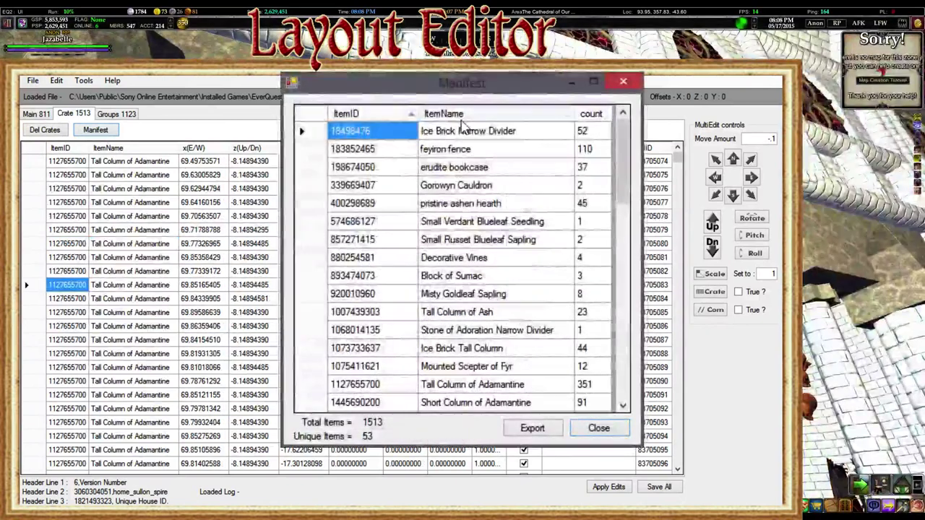
{"action": "left_click", "coordinate": [470, 113]}
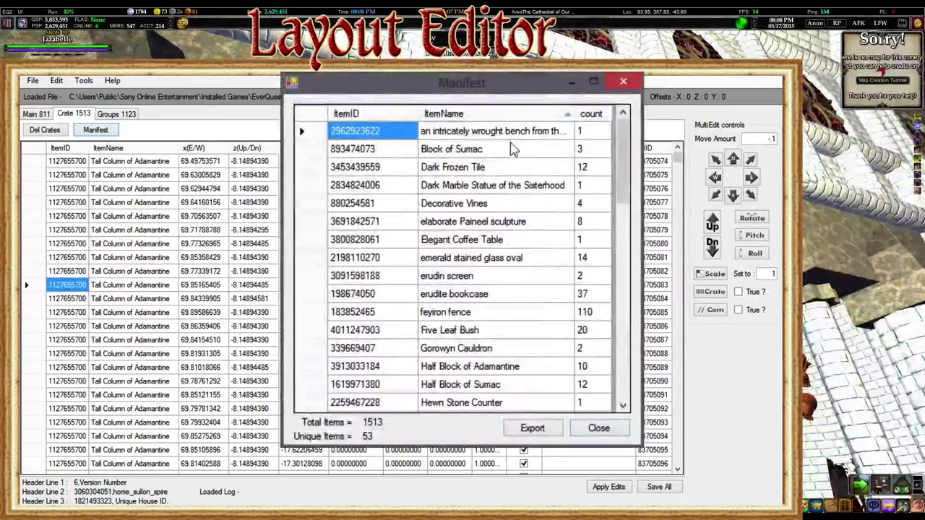
{"action": "left_click", "coordinate": [485, 365]}
{"action": "left_click", "coordinate": [390, 369]}
{"action": "left_click", "coordinate": [388, 369]}
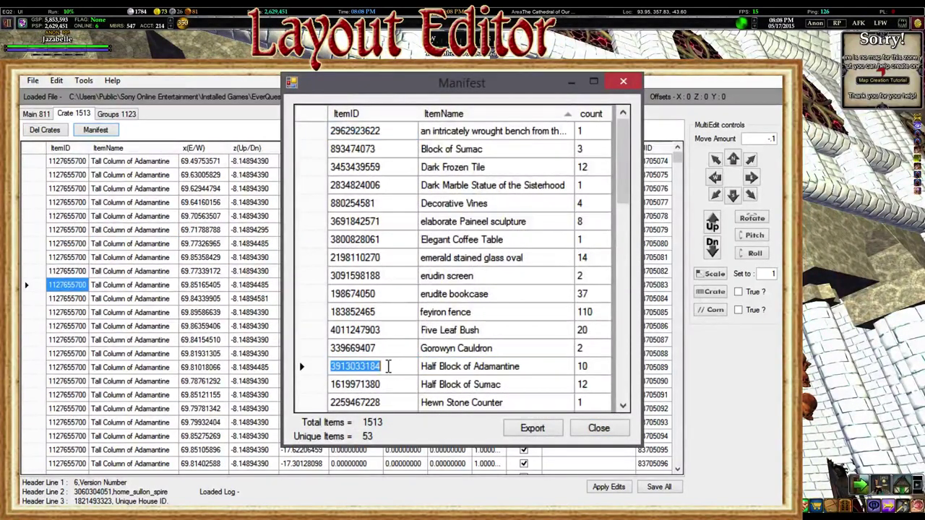
{"action": "left_click", "coordinate": [449, 356]}
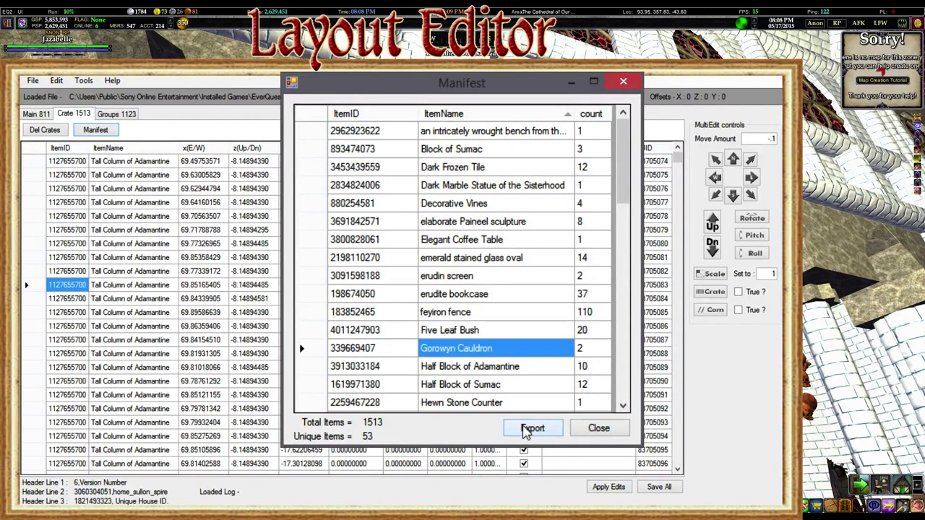
{"action": "left_click", "coordinate": [587, 430]}
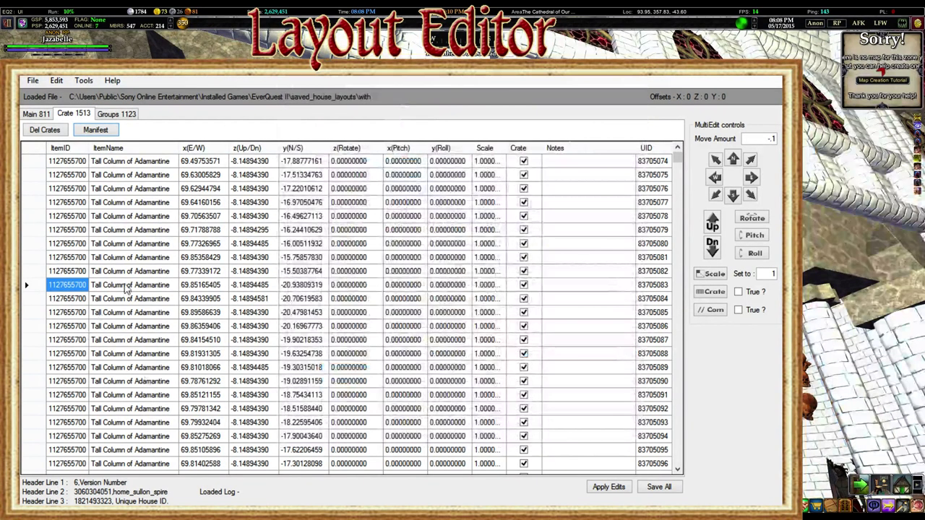
{"action": "left_click", "coordinate": [127, 286]}
{"action": "scroll", "coordinate": [132, 302], "scroll_direction": "down", "scroll_amount": 7}
{"action": "scroll", "coordinate": [132, 296], "scroll_direction": "up", "scroll_amount": 7}
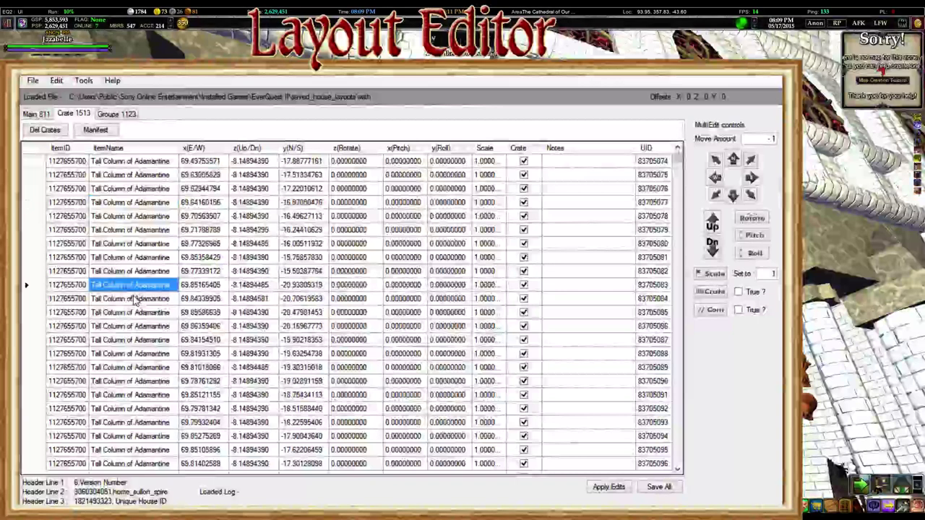
{"action": "scroll", "coordinate": [132, 295], "scroll_direction": "down", "scroll_amount": 4}
{"action": "scroll", "coordinate": [124, 277], "scroll_direction": "up", "scroll_amount": 2}
{"action": "scroll", "coordinate": [166, 211], "scroll_direction": "up", "scroll_amount": 2}
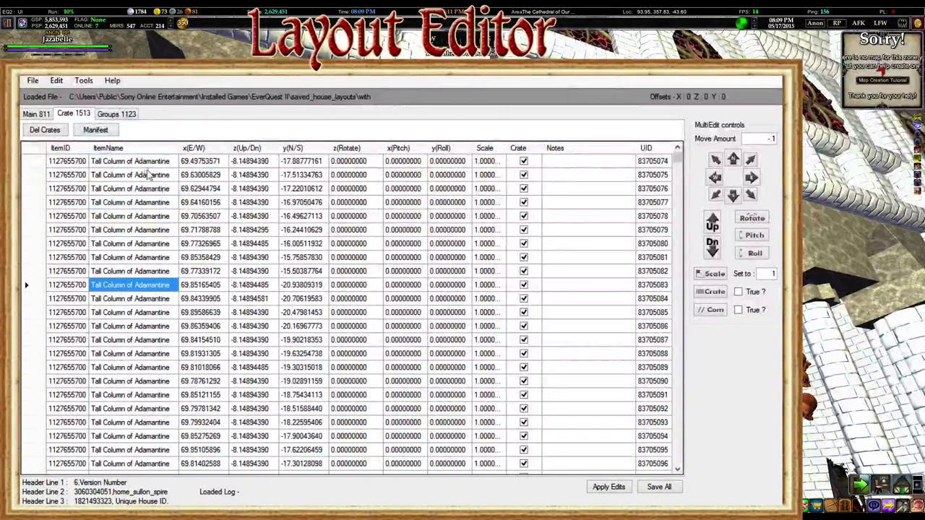
{"action": "left_click", "coordinate": [123, 117]}
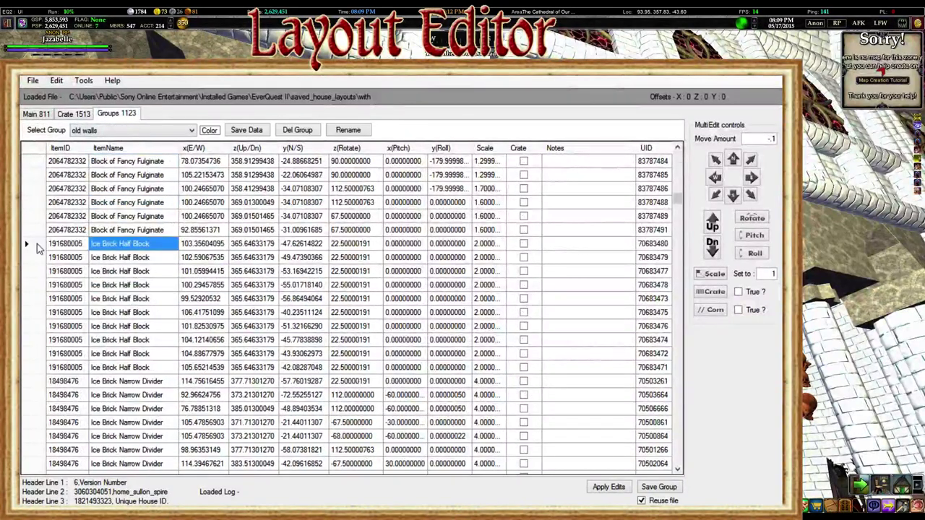
{"action": "left_click", "coordinate": [37, 244]}
{"action": "left_click", "coordinate": [31, 367], "text": "shift"}
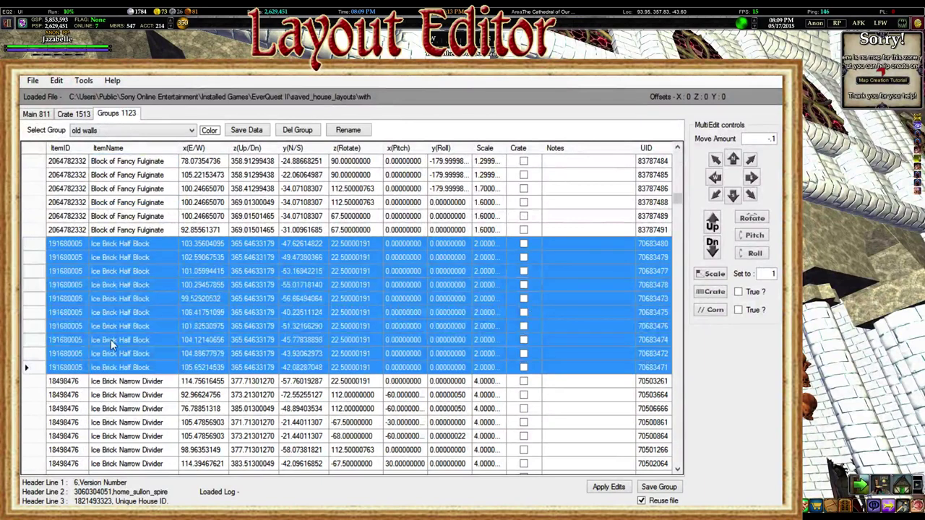
{"action": "key", "text": "ctrl+r"}
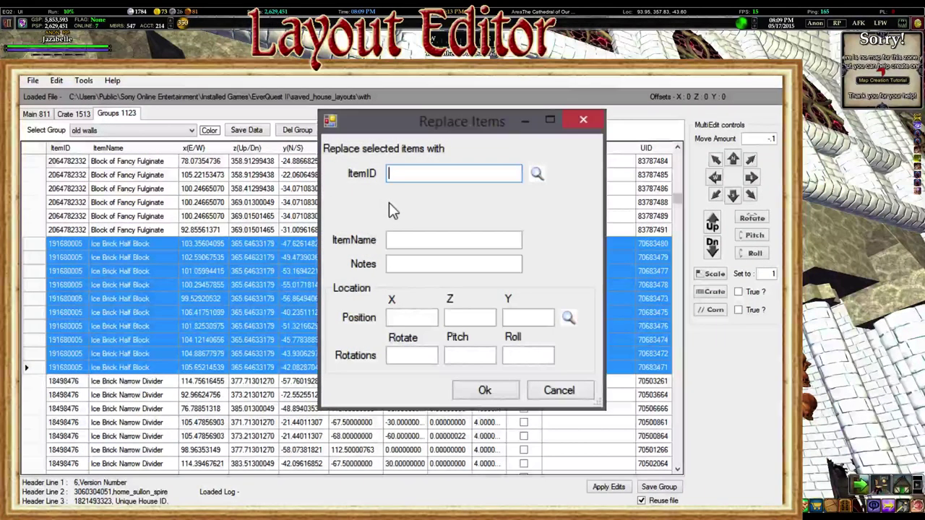
{"action": "type", "text": "391303184"}
{"action": "left_click", "coordinate": [485, 391]}
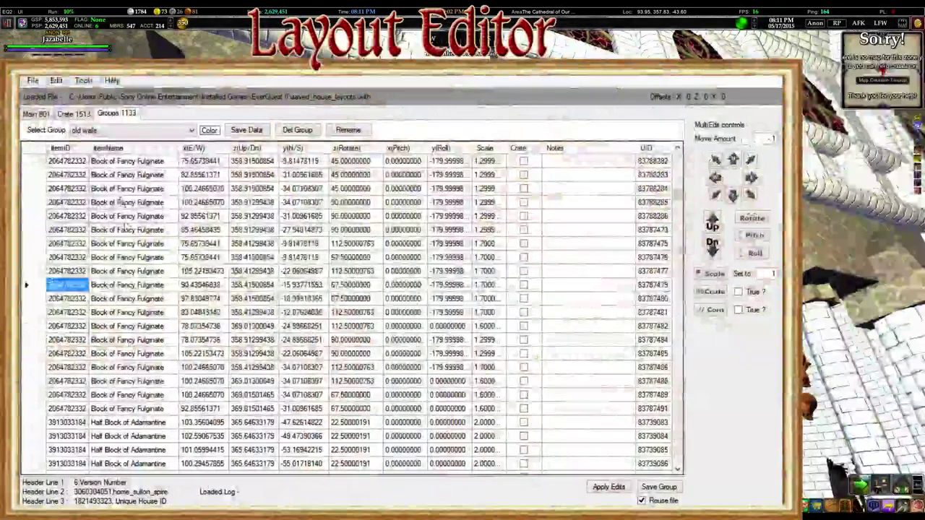
Find the Ice Brick Narrow Divider entries in the "old walls" group and open the crate's manifest sorted by item name.
{"action": "scroll", "coordinate": [124, 229], "scroll_direction": "down", "scroll_amount": 6}
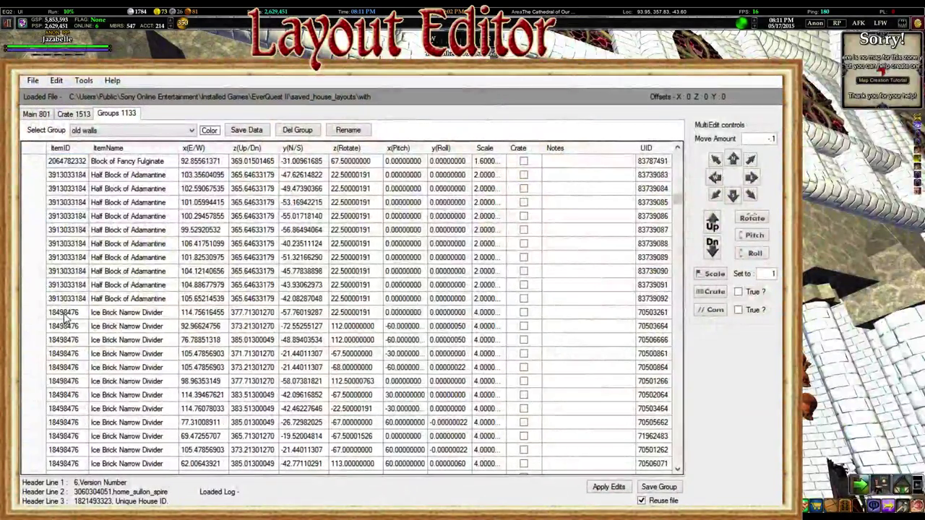
{"action": "left_click", "coordinate": [64, 315]}
{"action": "left_click", "coordinate": [75, 114]}
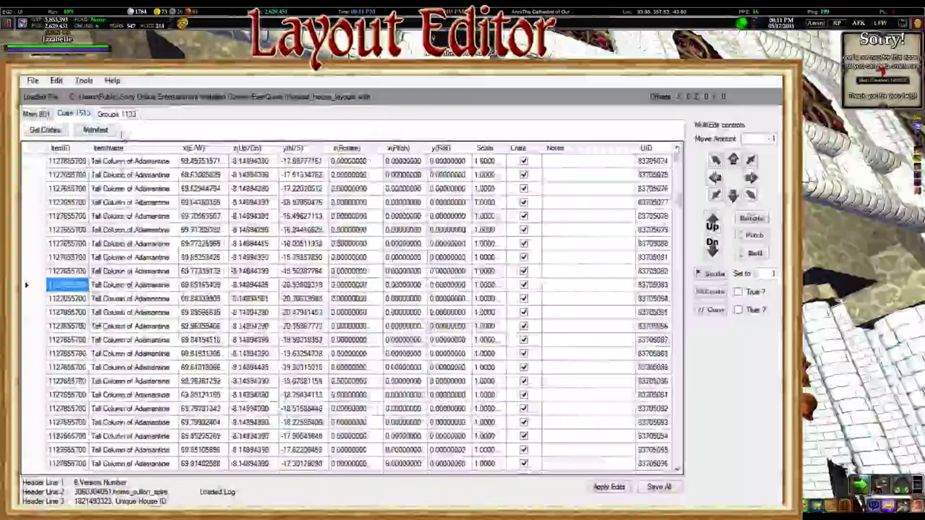
{"action": "left_click", "coordinate": [96, 130]}
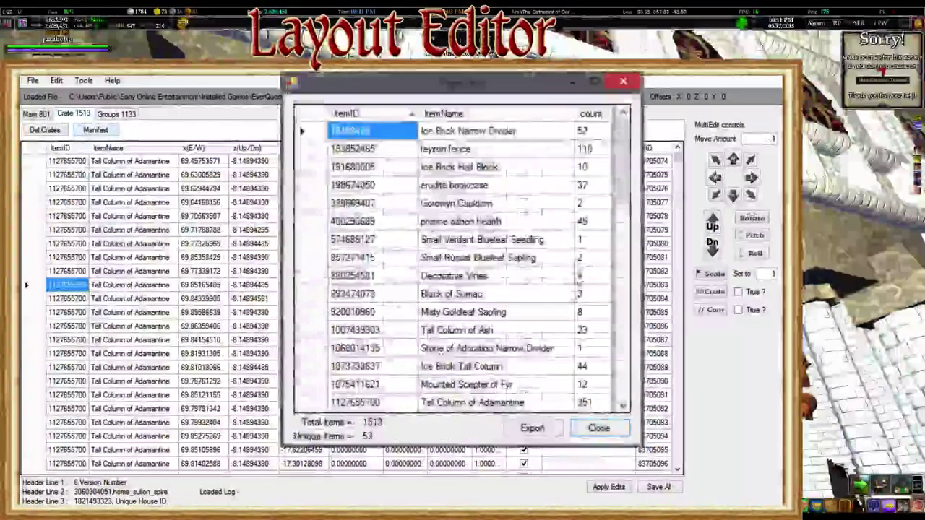
{"action": "left_click", "coordinate": [449, 113]}
Copy the item ID of Narrow Divider of Fancy Fulginate from the crate's manifest and close the manifest.
{"action": "left_click", "coordinate": [482, 258]}
{"action": "scroll", "coordinate": [486, 269], "scroll_direction": "down", "scroll_amount": 1}
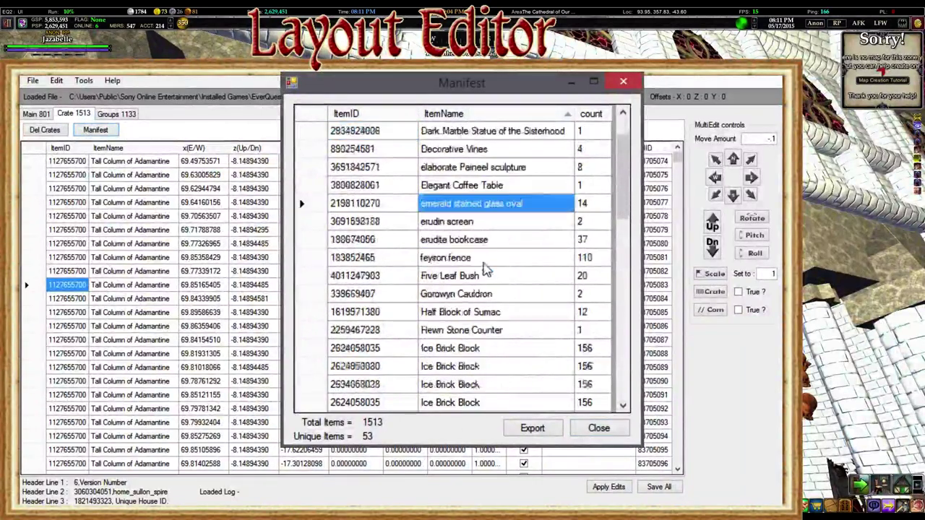
{"action": "scroll", "coordinate": [486, 270], "scroll_direction": "down", "scroll_amount": 1}
{"action": "left_click", "coordinate": [493, 331]}
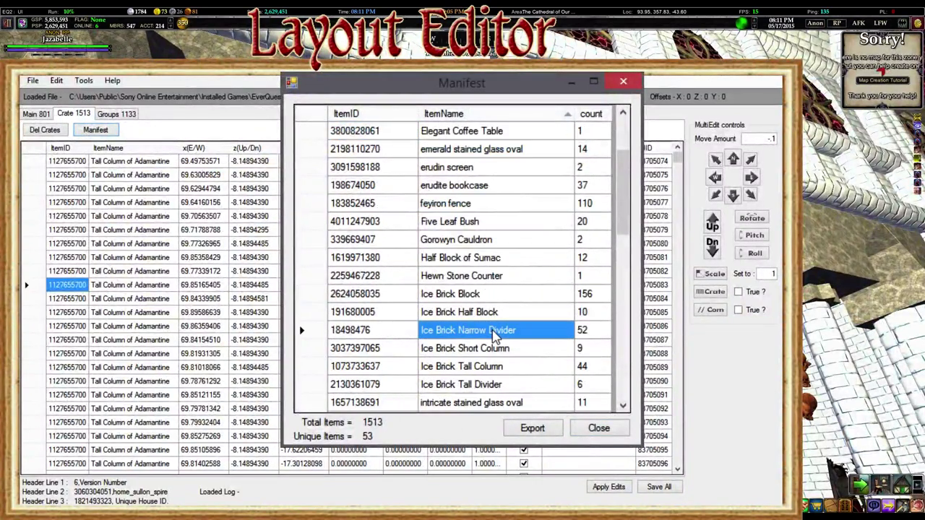
{"action": "scroll", "coordinate": [495, 336], "scroll_direction": "down", "scroll_amount": 1}
{"action": "scroll", "coordinate": [495, 336], "scroll_direction": "down", "scroll_amount": 2}
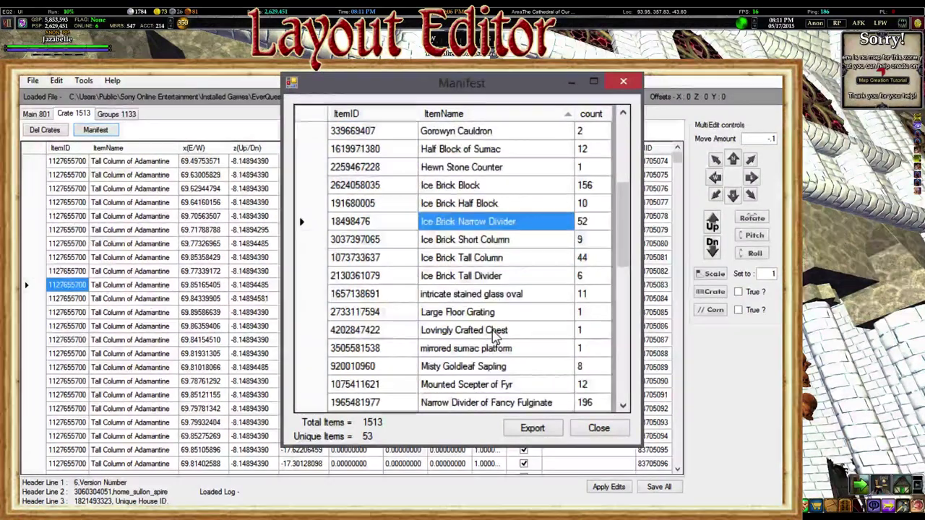
{"action": "left_click", "coordinate": [468, 350]}
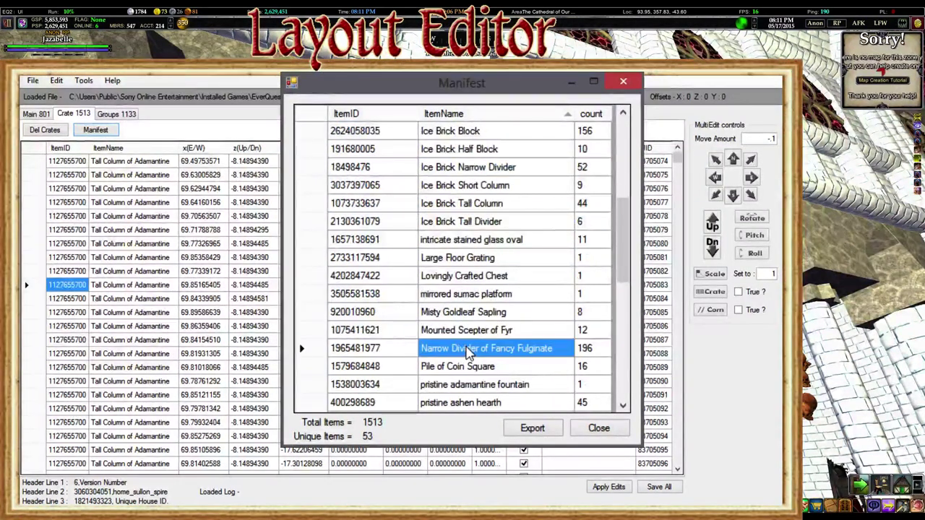
{"action": "left_click", "coordinate": [392, 351]}
{"action": "left_click", "coordinate": [392, 352]}
{"action": "key", "text": "ctrl+c"}
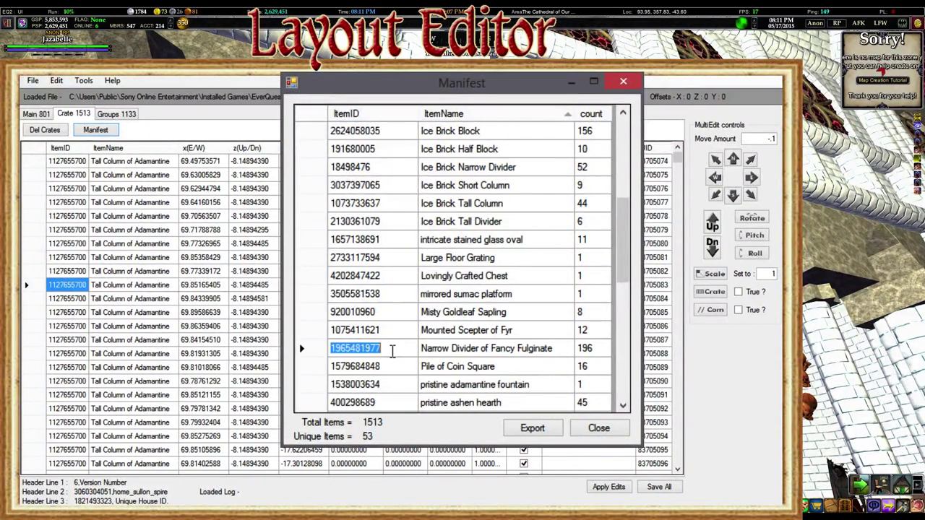
{"action": "left_click", "coordinate": [475, 352]}
{"action": "left_click", "coordinate": [552, 431]}
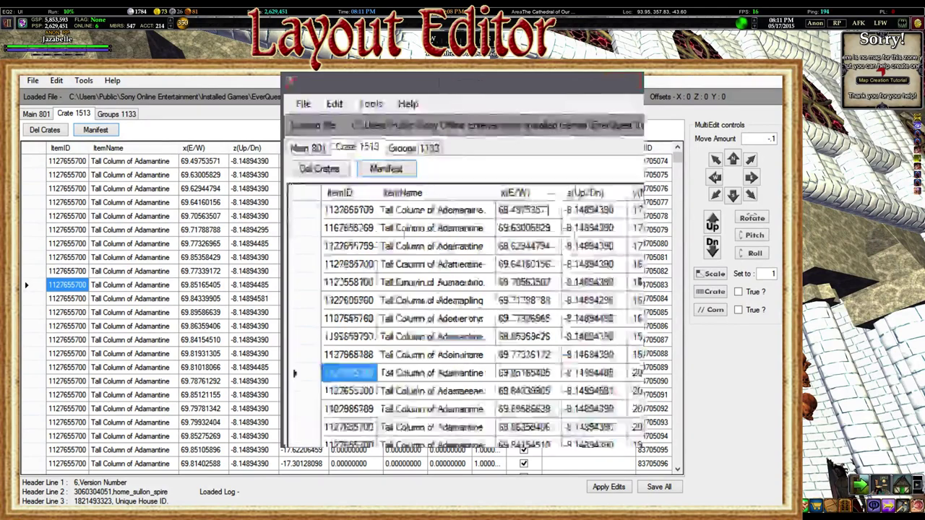
{"action": "left_click", "coordinate": [117, 113]}
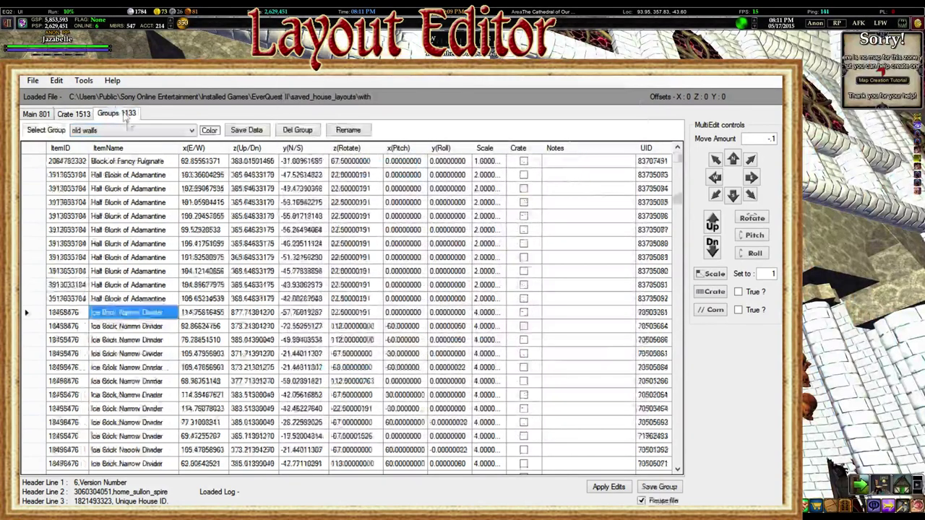
{"action": "left_click", "coordinate": [165, 353]}
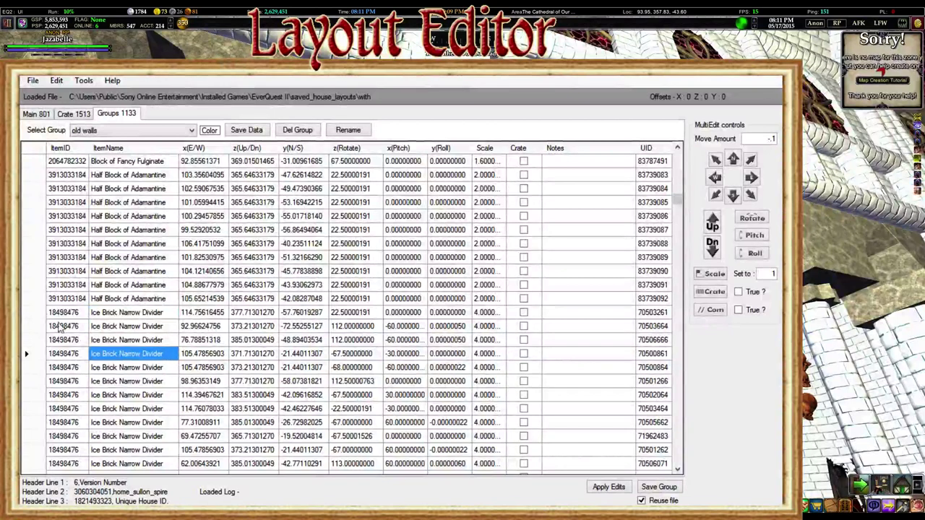
{"action": "left_click", "coordinate": [40, 315]}
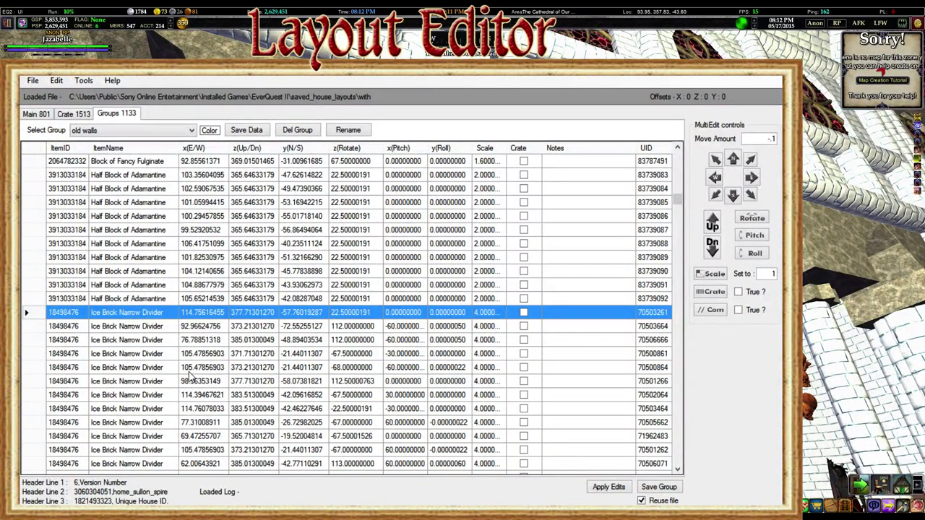
{"action": "scroll", "coordinate": [189, 376], "scroll_direction": "down", "scroll_amount": 8}
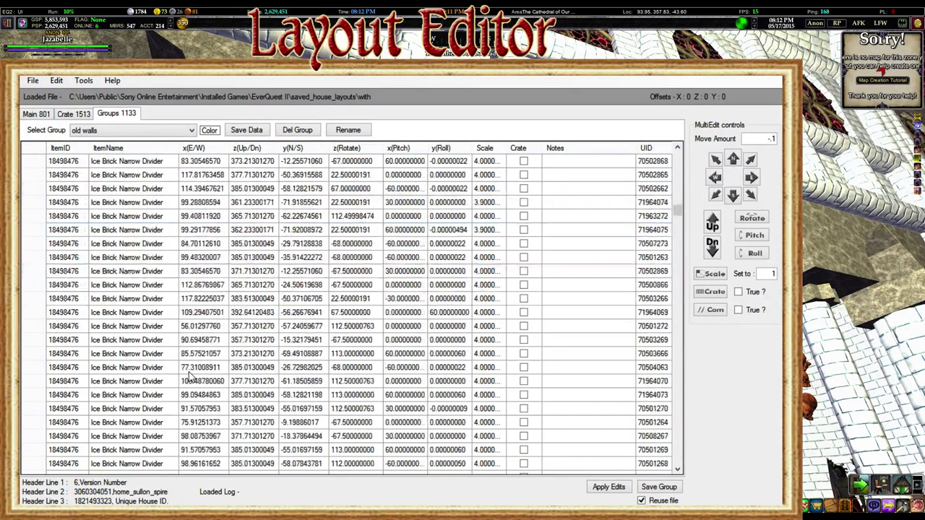
{"action": "scroll", "coordinate": [189, 376], "scroll_direction": "down", "scroll_amount": 8}
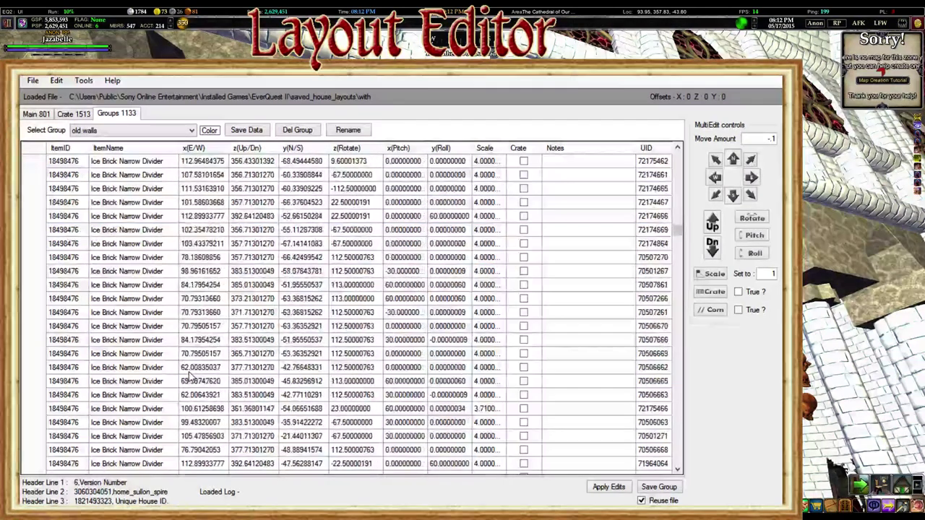
{"action": "scroll", "coordinate": [190, 376], "scroll_direction": "down", "scroll_amount": 8}
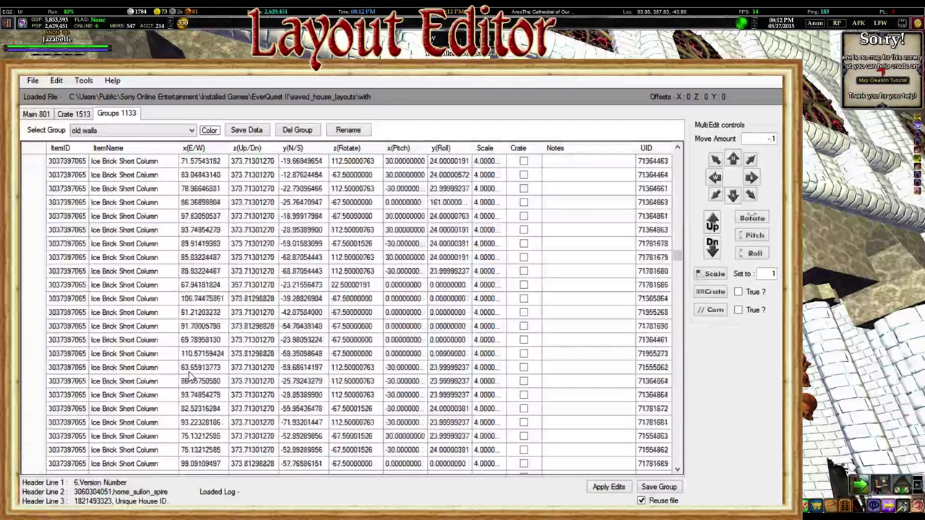
{"action": "scroll", "coordinate": [189, 375], "scroll_direction": "up", "scroll_amount": 5}
{"action": "left_click", "coordinate": [67, 354], "text": "shift"}
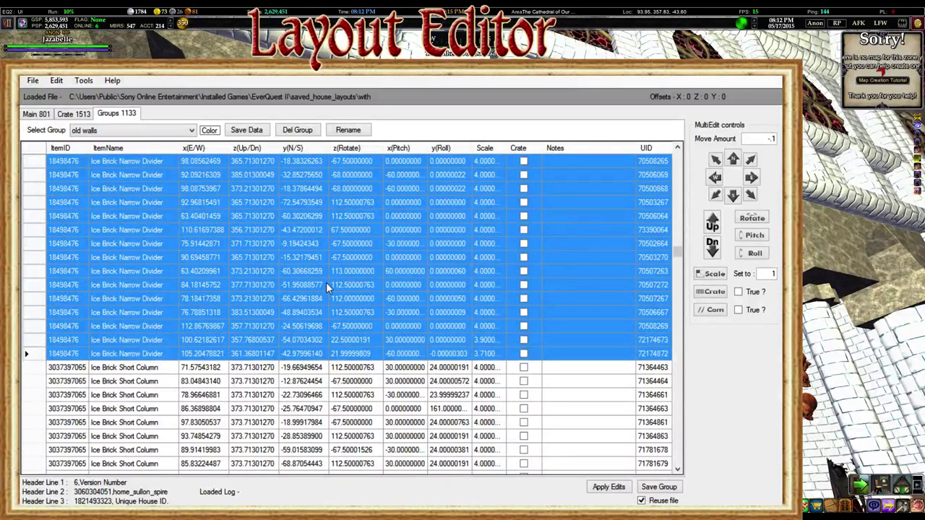
{"action": "key", "text": "ctrl+r"}
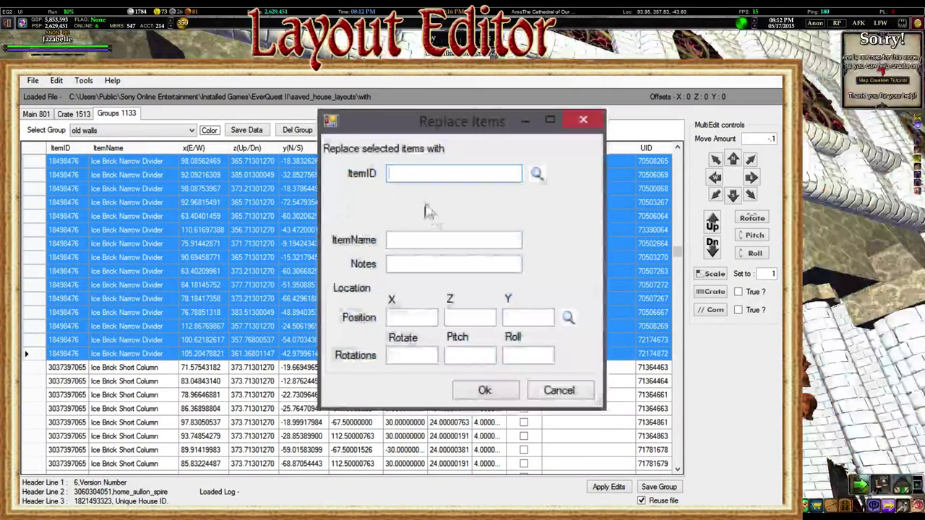
{"action": "key", "text": "ctrl+v"}
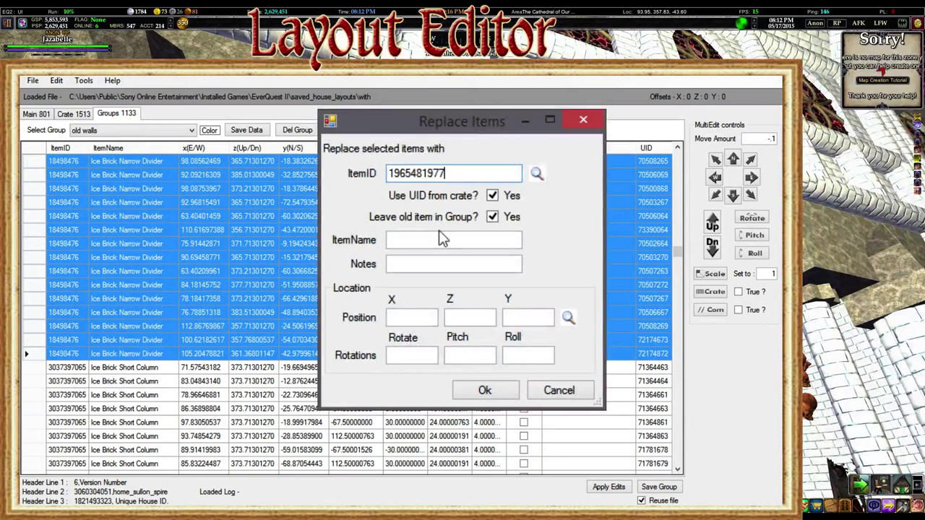
{"action": "left_click", "coordinate": [483, 391]}
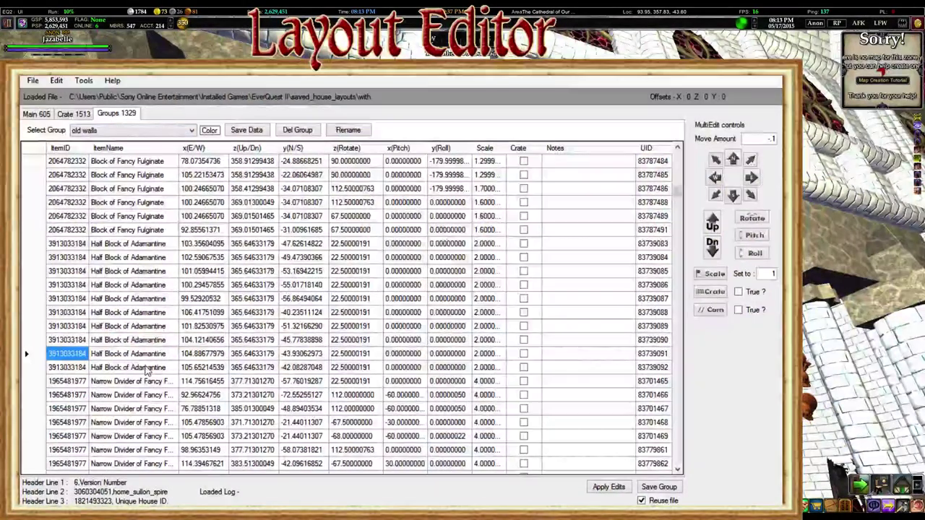
Check the replaced block and divider entries in the "old walls" group and find the Ice Brick Short Column entries.
{"action": "left_click", "coordinate": [147, 368]}
{"action": "left_click", "coordinate": [137, 230]}
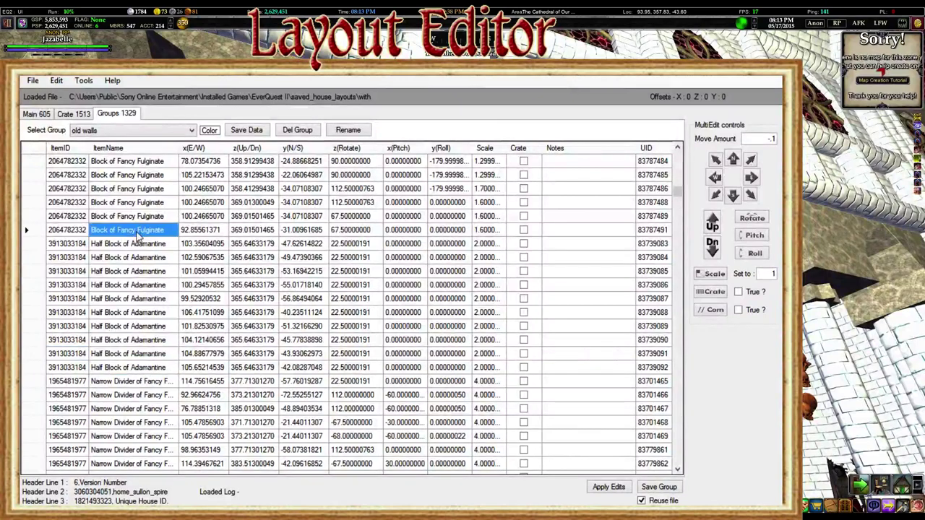
{"action": "left_click", "coordinate": [150, 340]}
{"action": "scroll", "coordinate": [149, 343], "scroll_direction": "down", "scroll_amount": 6}
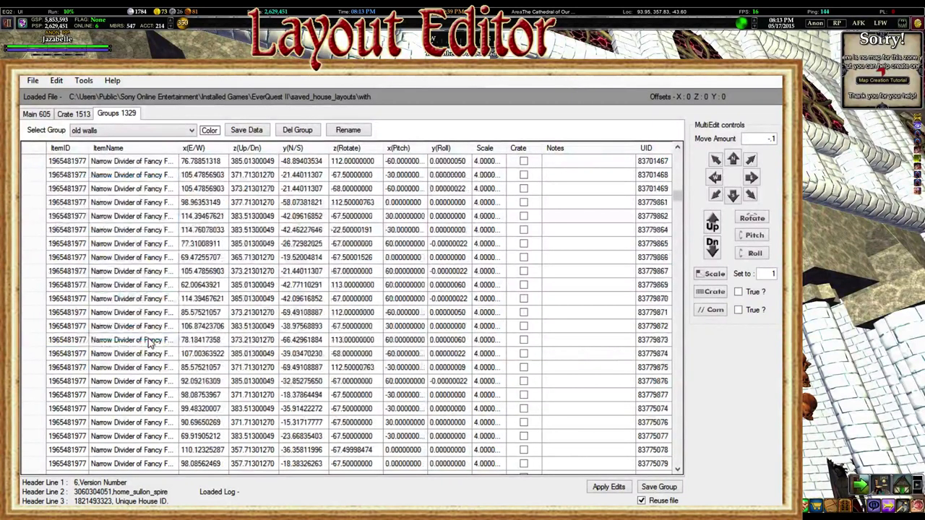
{"action": "scroll", "coordinate": [149, 343], "scroll_direction": "down", "scroll_amount": 20}
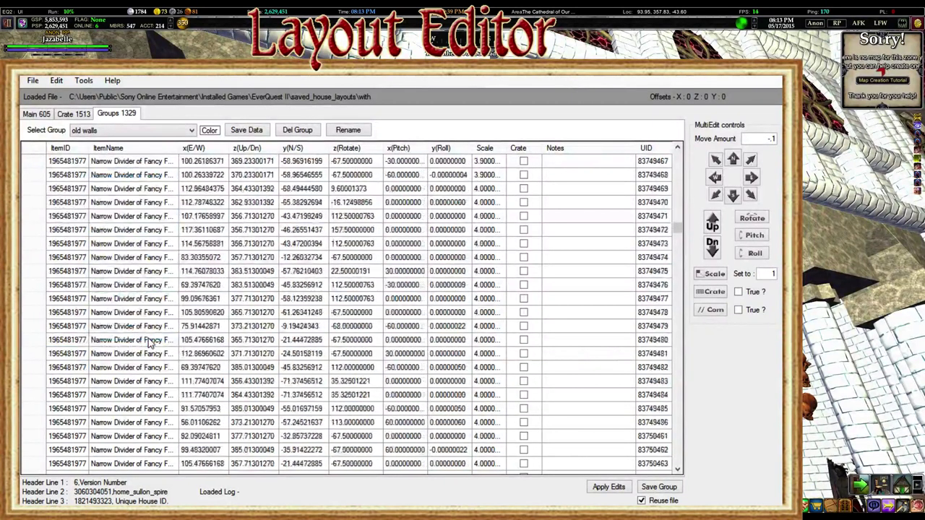
{"action": "scroll", "coordinate": [150, 343], "scroll_direction": "down", "scroll_amount": 20}
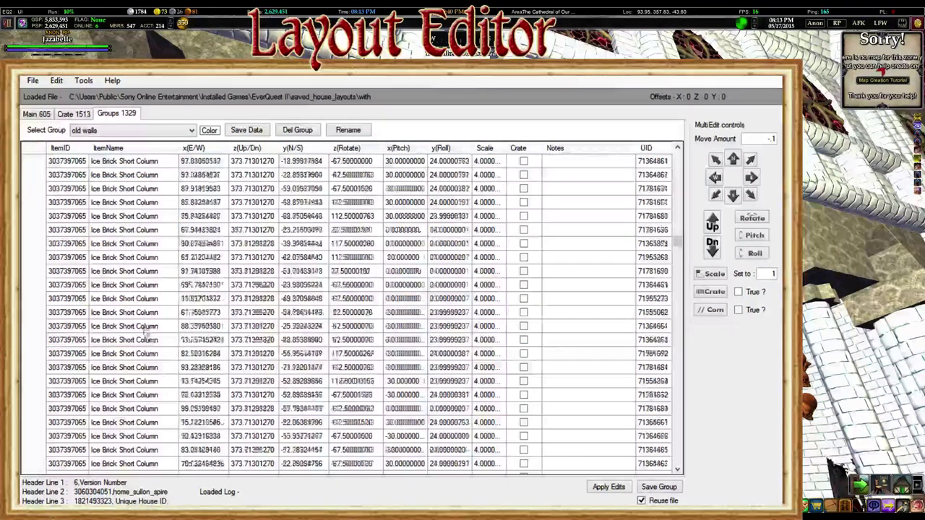
{"action": "left_click", "coordinate": [144, 325]}
Sort the crate's manifest by item name, copy the item ID of Short Column of Adamantine and close the manifest.
{"action": "left_click", "coordinate": [73, 114]}
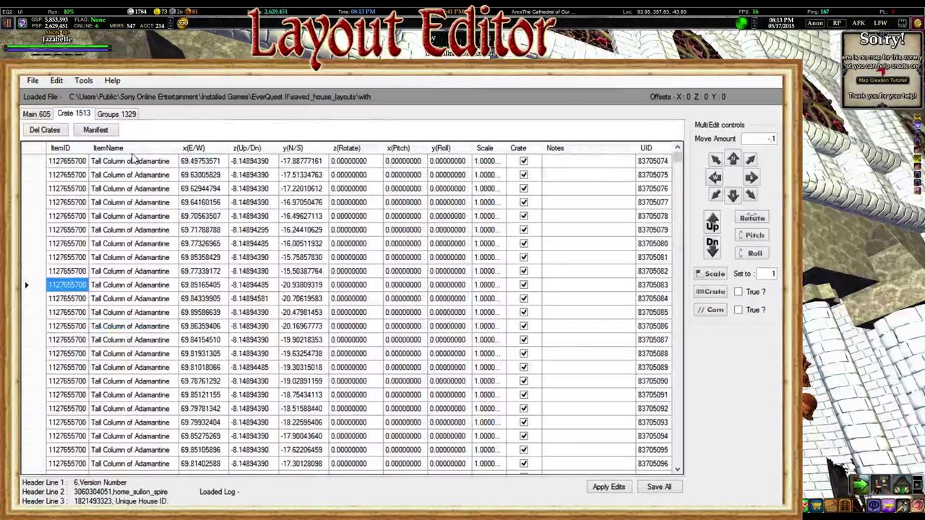
{"action": "left_click", "coordinate": [96, 130]}
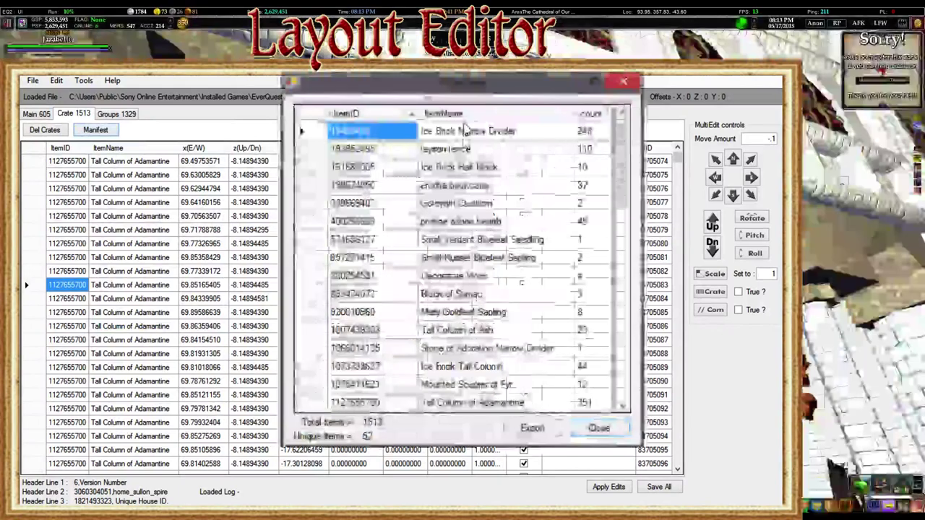
{"action": "left_click", "coordinate": [465, 114]}
{"action": "left_click", "coordinate": [477, 366]}
{"action": "scroll", "coordinate": [460, 372], "scroll_direction": "down", "scroll_amount": 3}
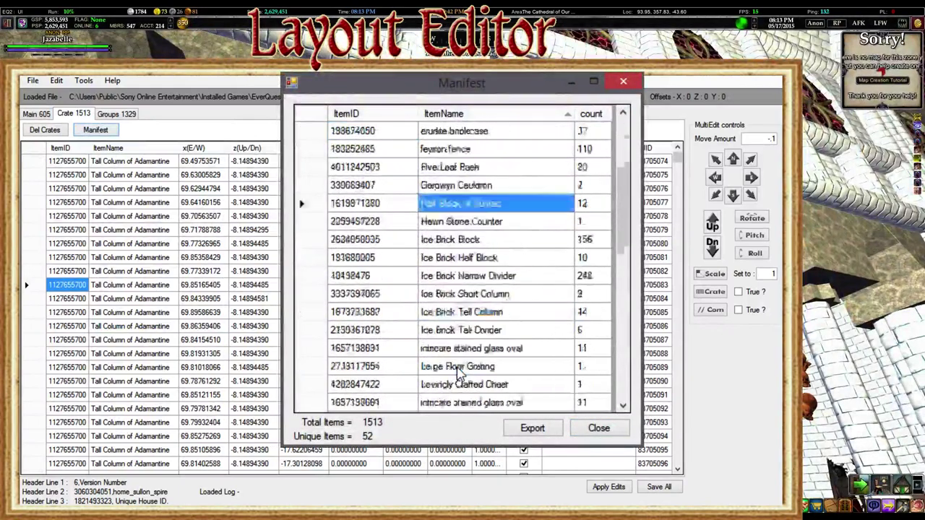
{"action": "scroll", "coordinate": [460, 372], "scroll_direction": "down", "scroll_amount": 4}
{"action": "left_click", "coordinate": [458, 351]}
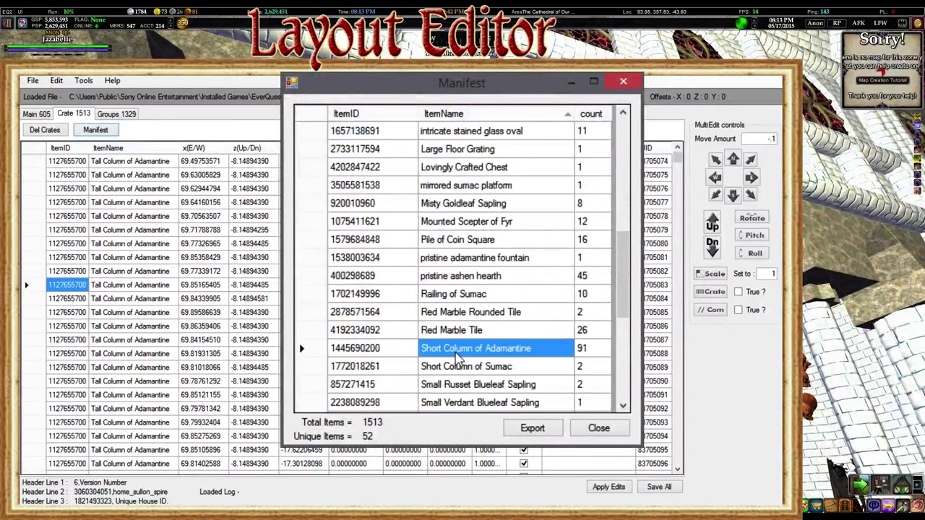
{"action": "left_click", "coordinate": [394, 354]}
{"action": "left_click", "coordinate": [408, 350]}
{"action": "key", "text": "ctrl+c"}
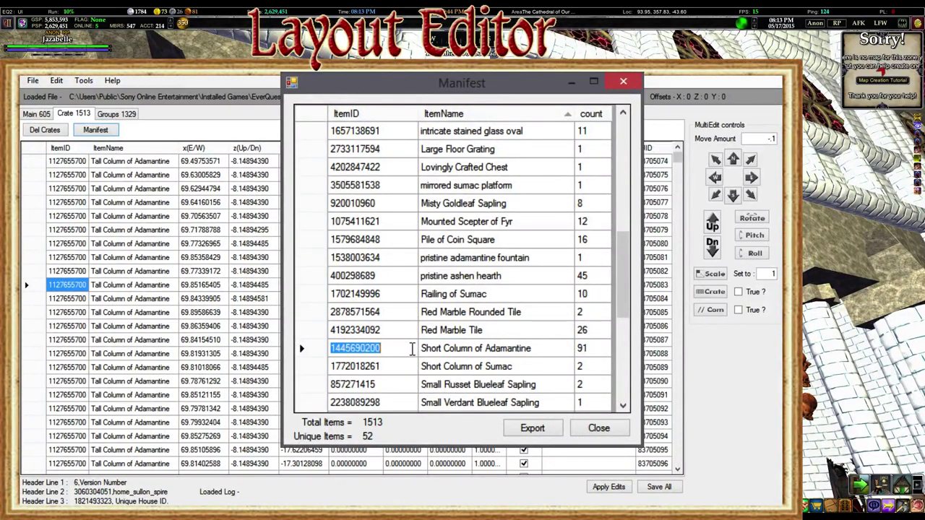
{"action": "left_click", "coordinate": [503, 349]}
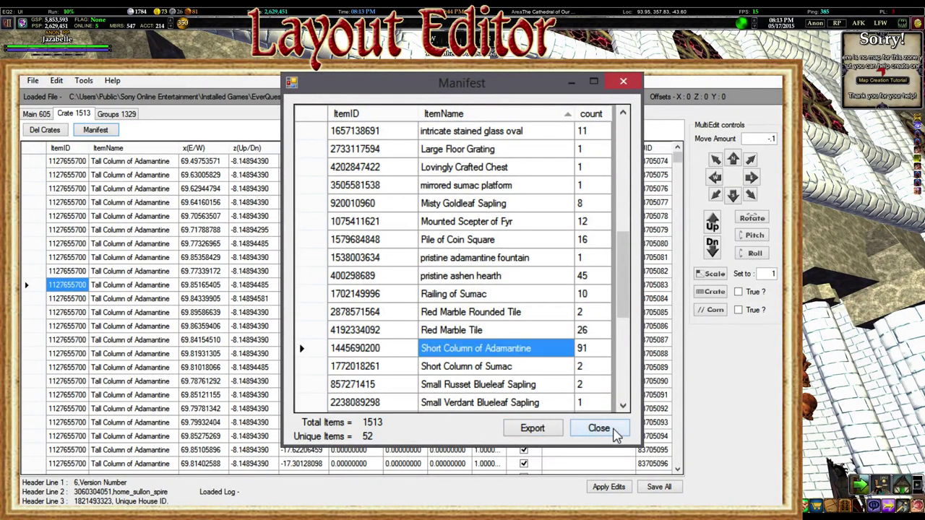
{"action": "left_click", "coordinate": [599, 429]}
{"action": "left_click", "coordinate": [116, 114]}
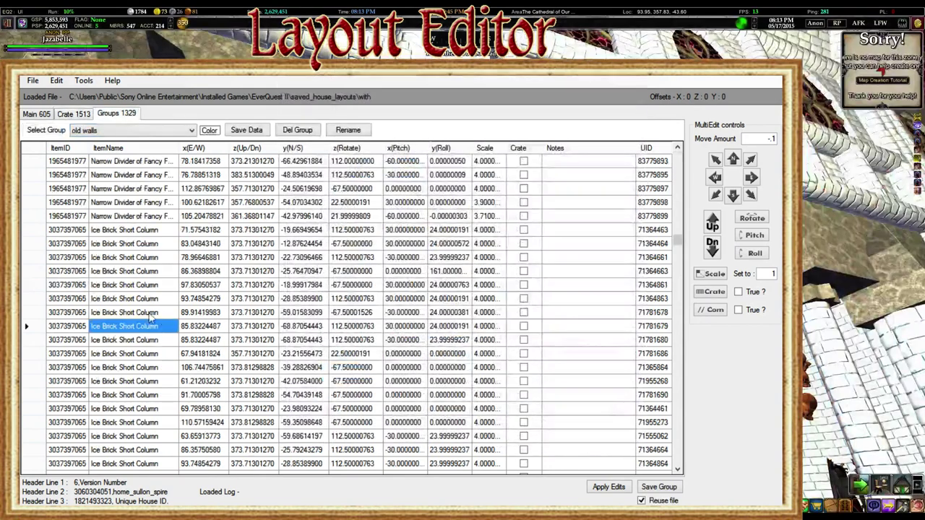
{"action": "left_click", "coordinate": [44, 232]}
{"action": "scroll", "coordinate": [178, 265], "scroll_direction": "down", "scroll_amount": 2}
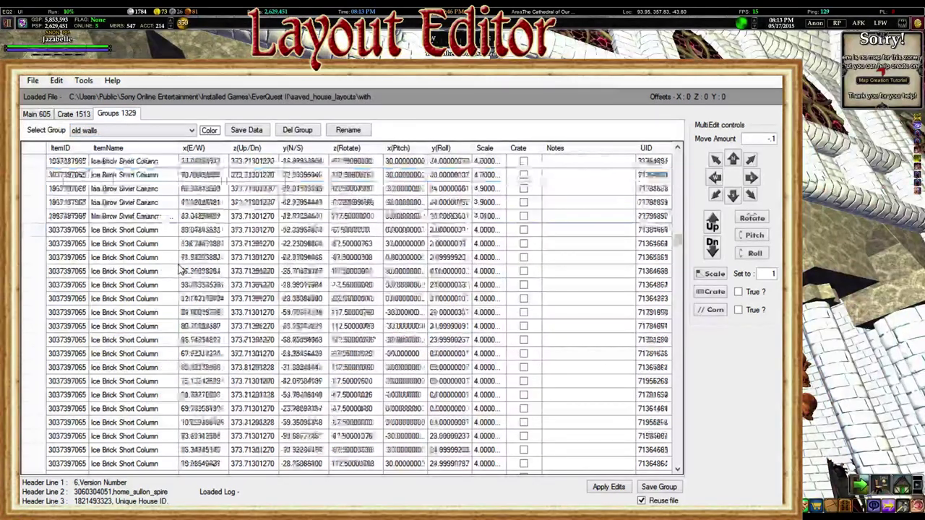
{"action": "scroll", "coordinate": [179, 269], "scroll_direction": "down", "scroll_amount": 5}
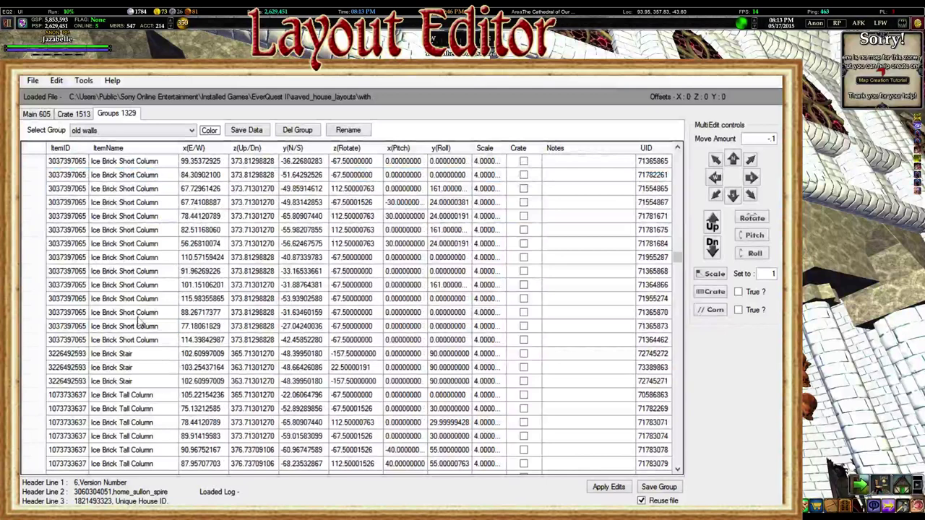
{"action": "left_click", "coordinate": [42, 341], "text": "shift"}
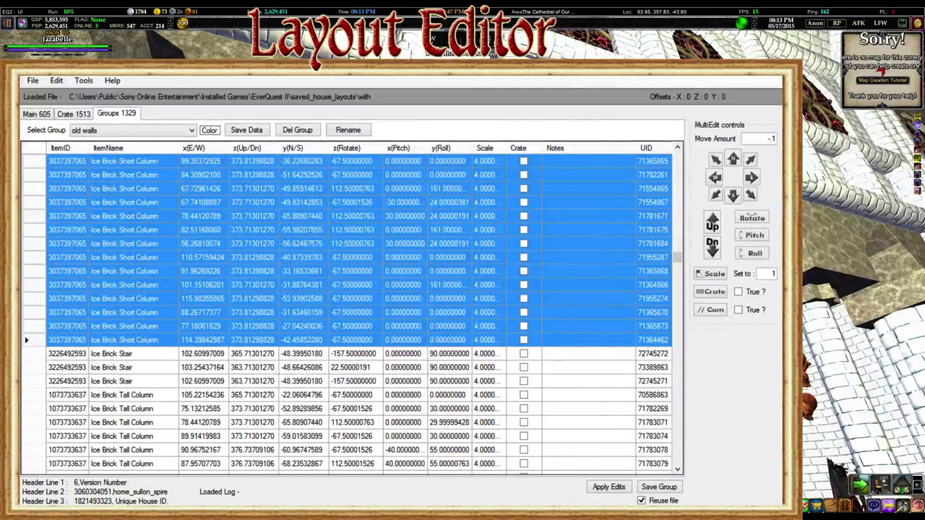
{"action": "key", "text": "ctrl+r"}
{"action": "key", "text": "ctrl+v"}
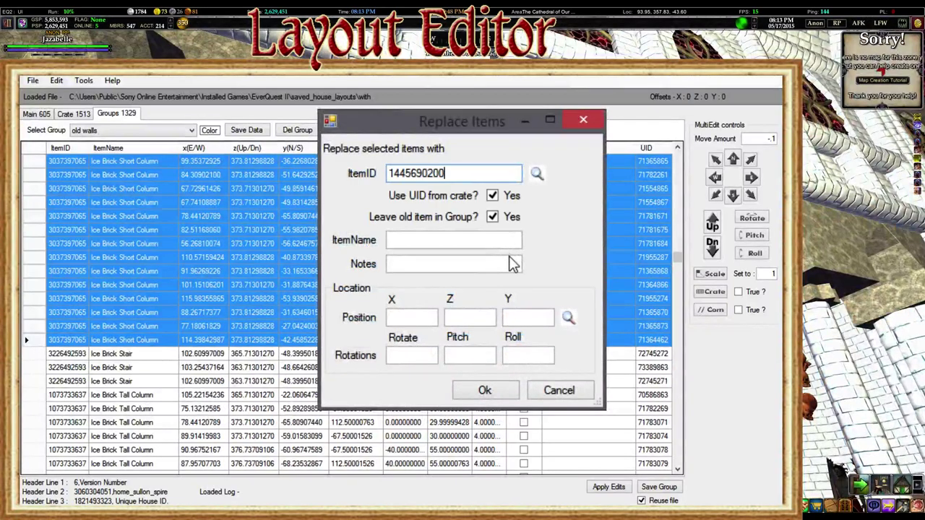
{"action": "left_click", "coordinate": [485, 390]}
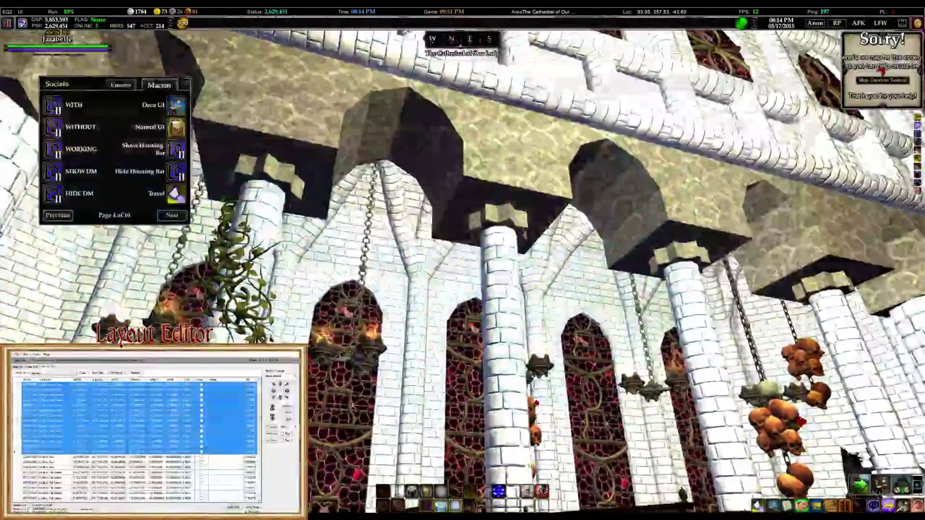
Examine the loaded columns and dividers around the cathedral's upper gallery, arches and side windows in the game.
{"action": "right_click_drag", "start_coordinate": [462, 260], "coordinate": [442, 252]}
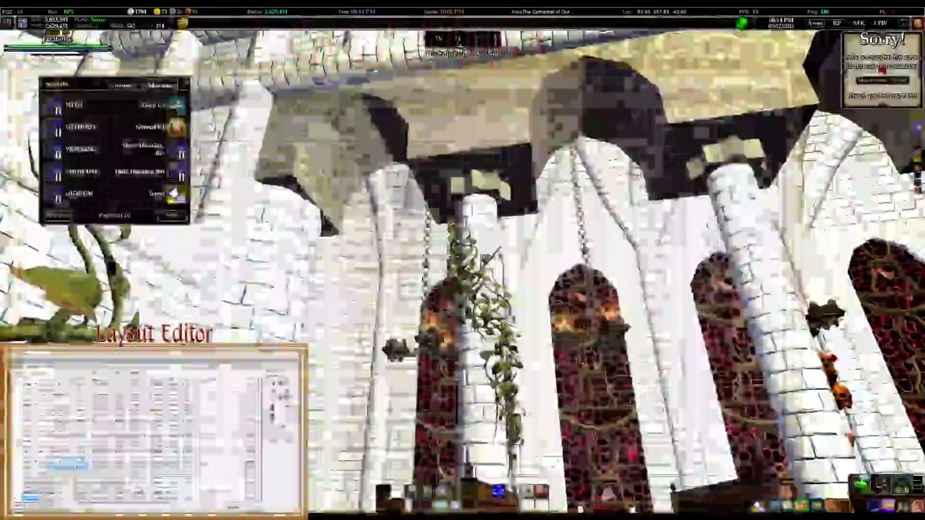
{"action": "right_click_drag", "start_coordinate": [463, 260], "coordinate": [376, 326]}
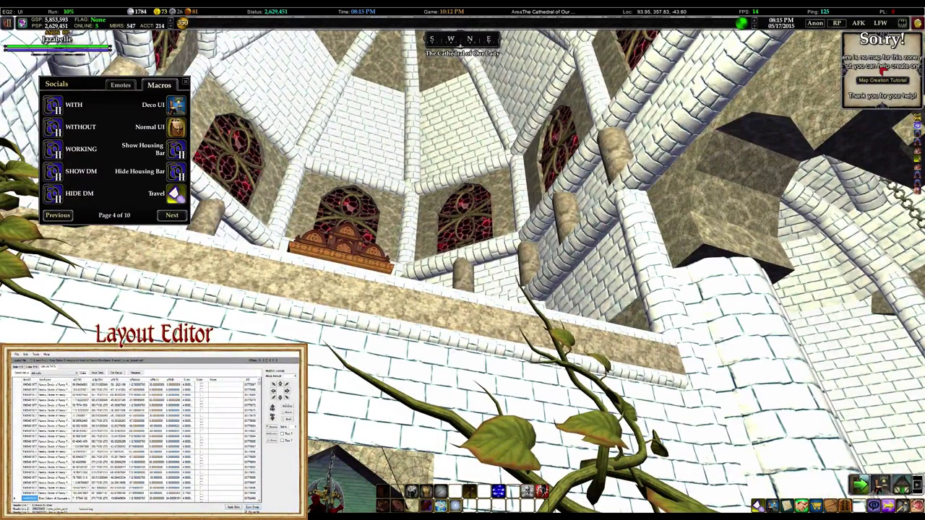
{"action": "key", "text": "Right"}
{"action": "key", "text": "Right"}
{"action": "key", "text": "Right"}
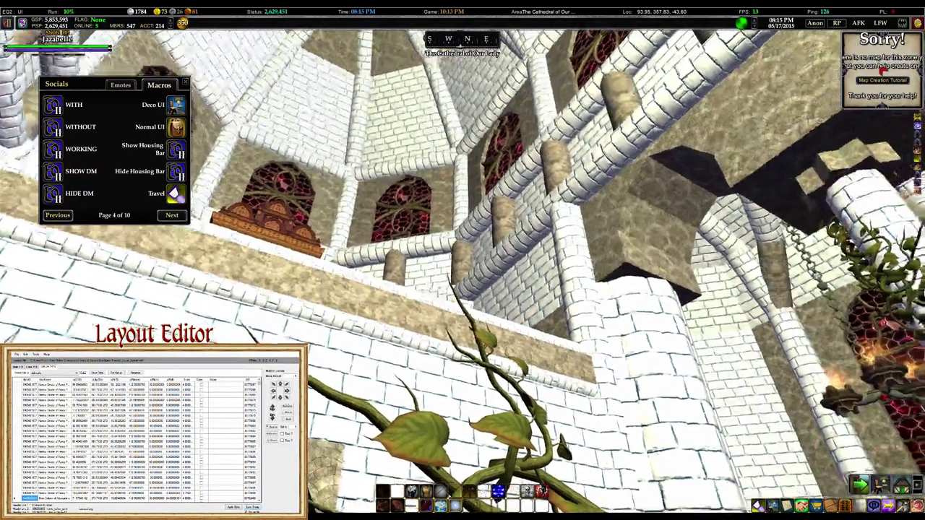
{"action": "right_click_drag", "start_coordinate": [583, 371], "coordinate": [766, 372]}
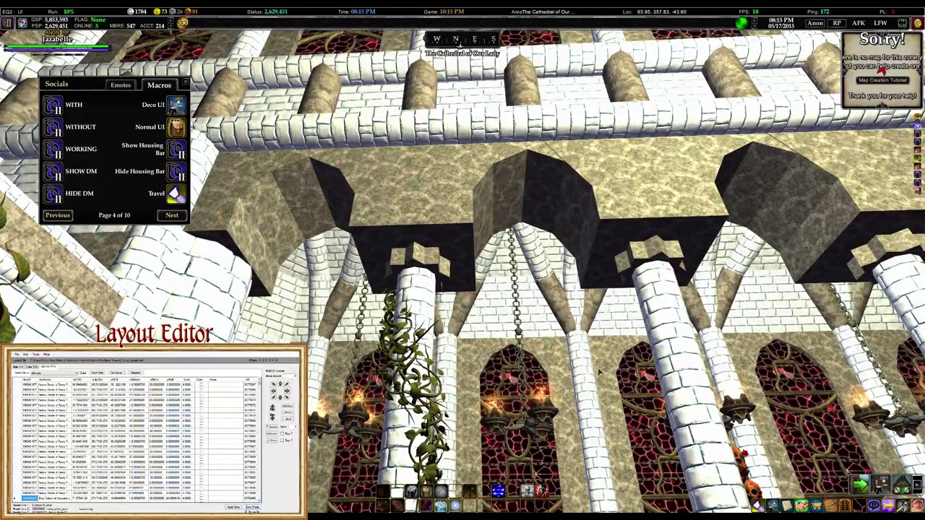
{"action": "key", "text": "w"}
{"action": "right_click_drag", "start_coordinate": [599, 372], "coordinate": [622, 310]}
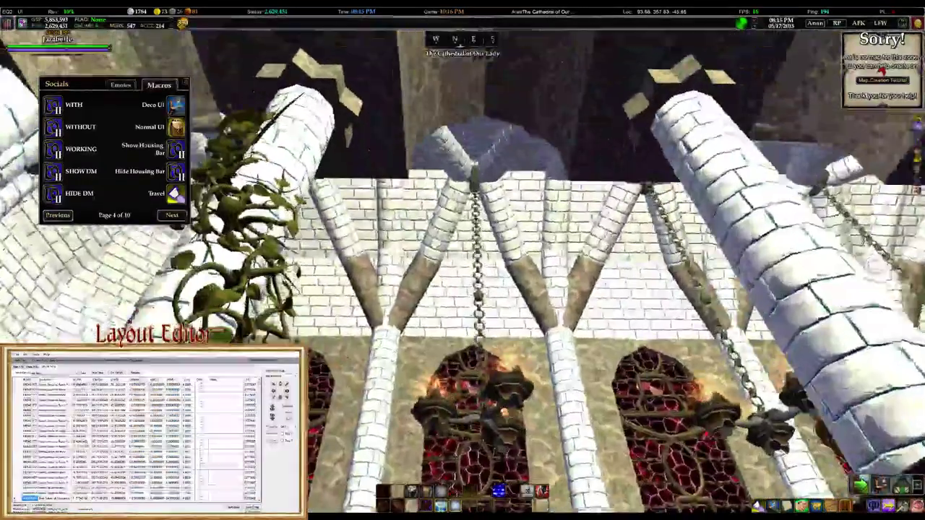
{"action": "key", "text": "w"}
{"action": "right_click_drag", "start_coordinate": [408, 290], "coordinate": [408, 309]}
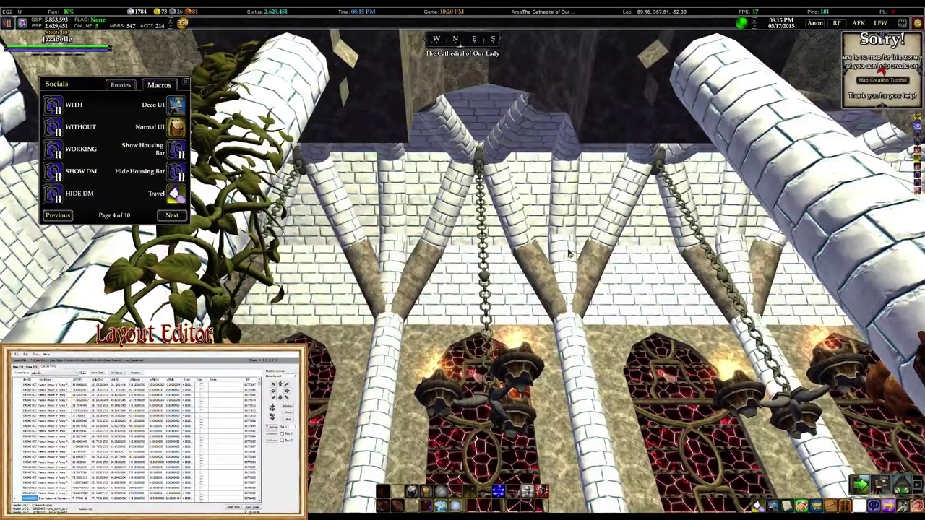
{"action": "right_click_drag", "start_coordinate": [595, 299], "coordinate": [711, 144]}
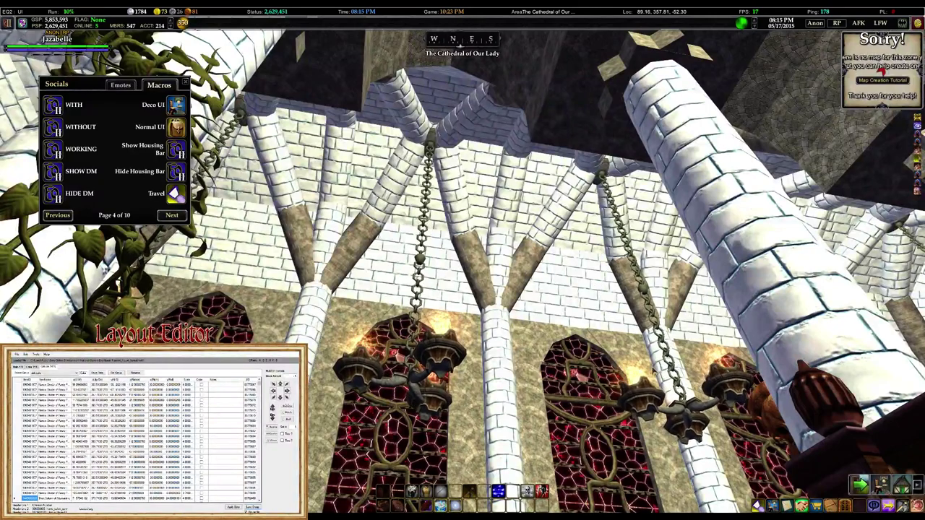
Walk through the cathedral's nave and inspect the side arches, vaulted ceiling, altar end and entrance wall.
{"action": "key", "text": "s"}
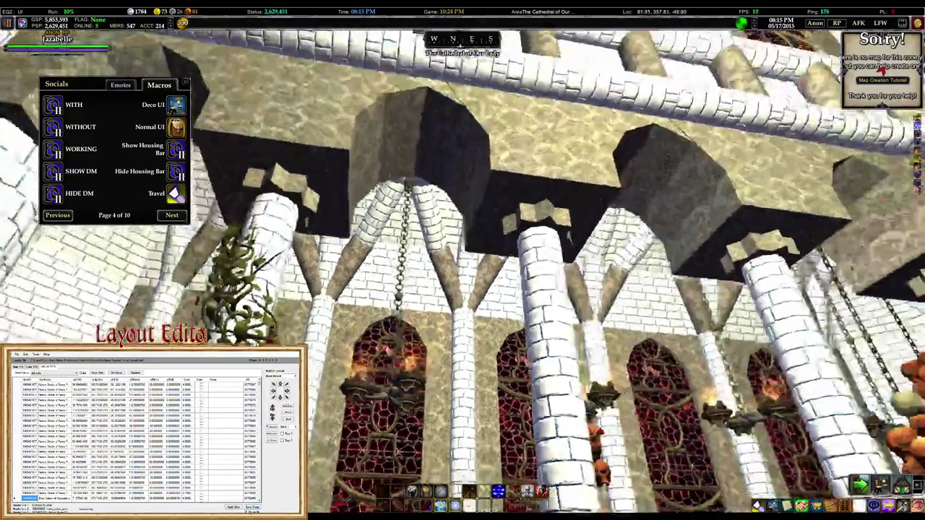
{"action": "key", "text": "w"}
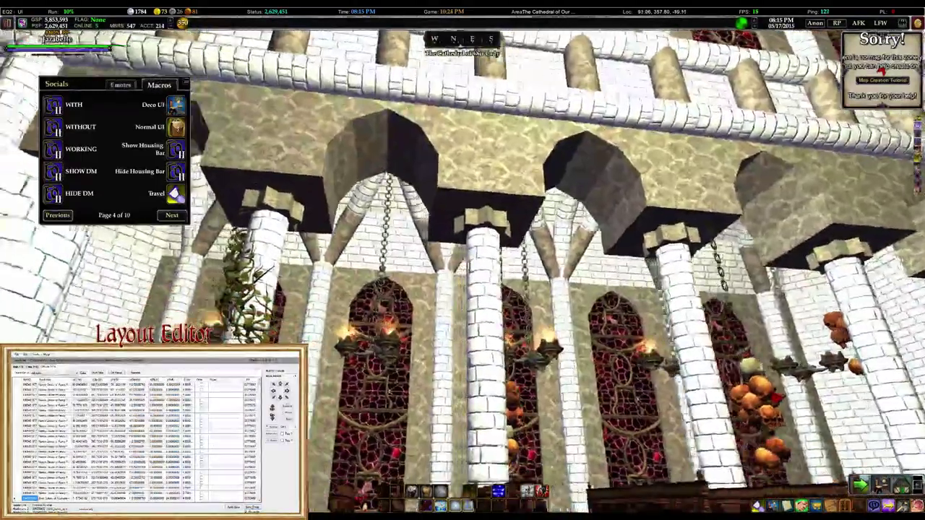
{"action": "key", "text": "a"}
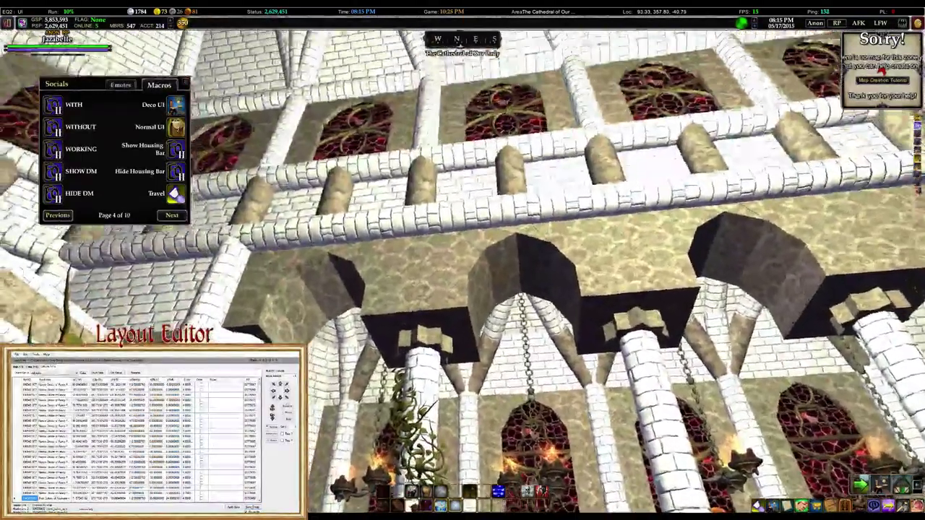
{"action": "key", "text": "a"}
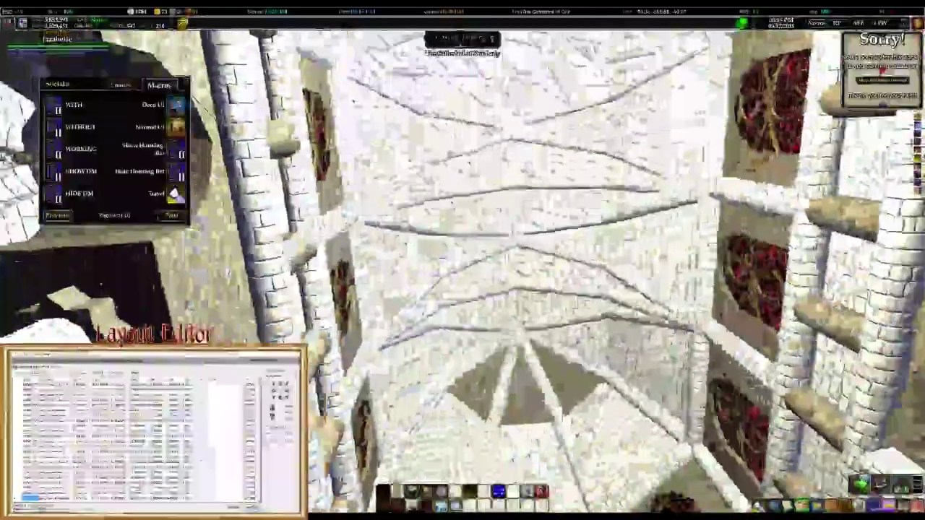
{"action": "key", "text": "w"}
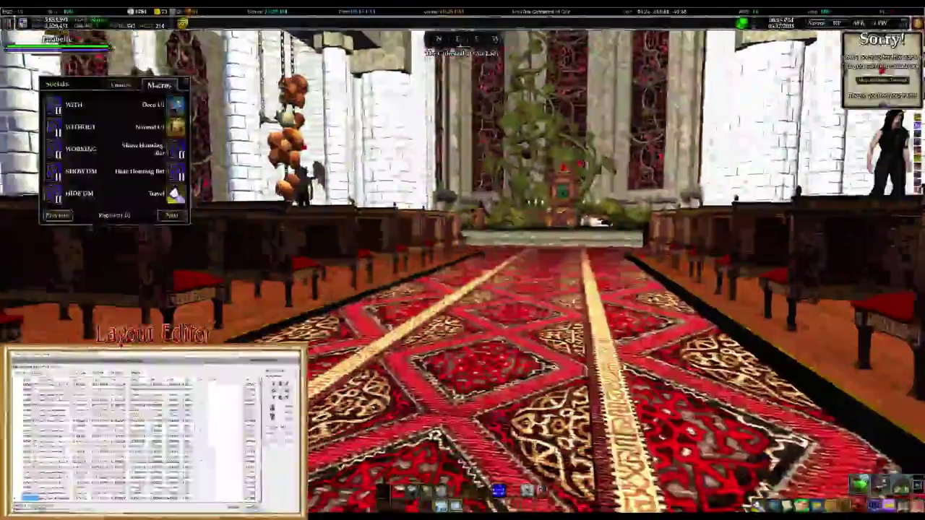
{"action": "key", "text": "a"}
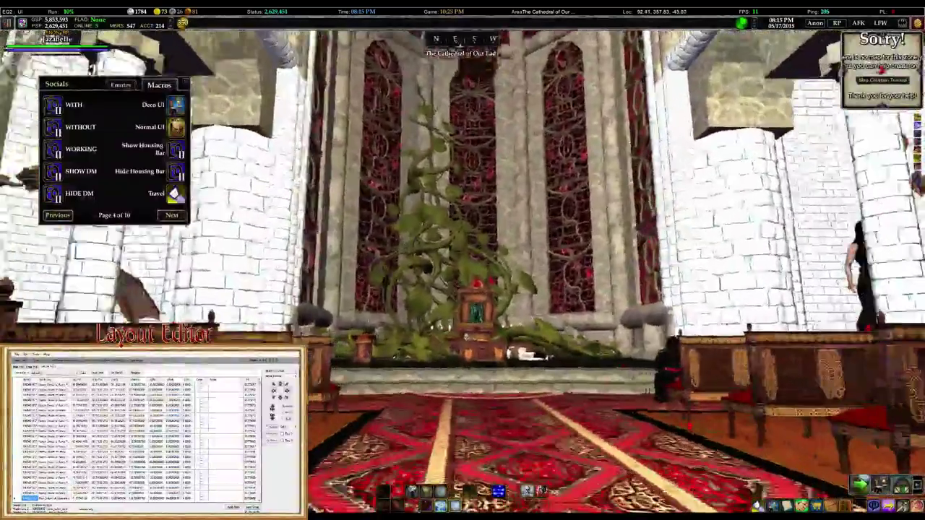
{"action": "key", "text": "a"}
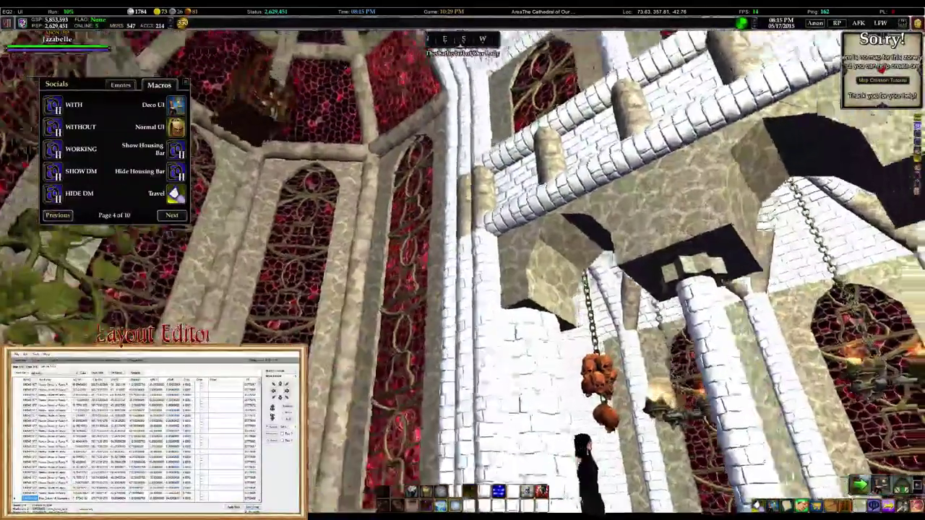
{"action": "right_click_drag", "start_coordinate": [455, 124], "coordinate": [455, 210]}
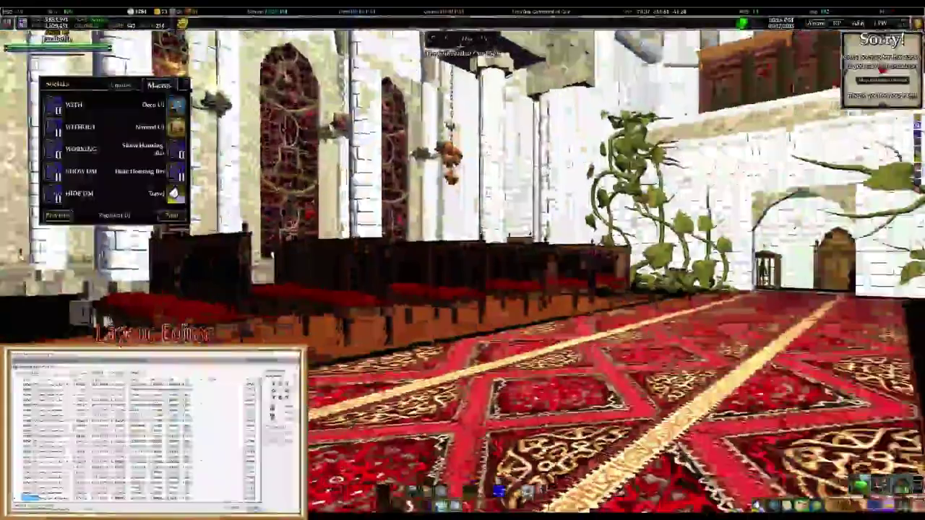
{"action": "key", "text": "w"}
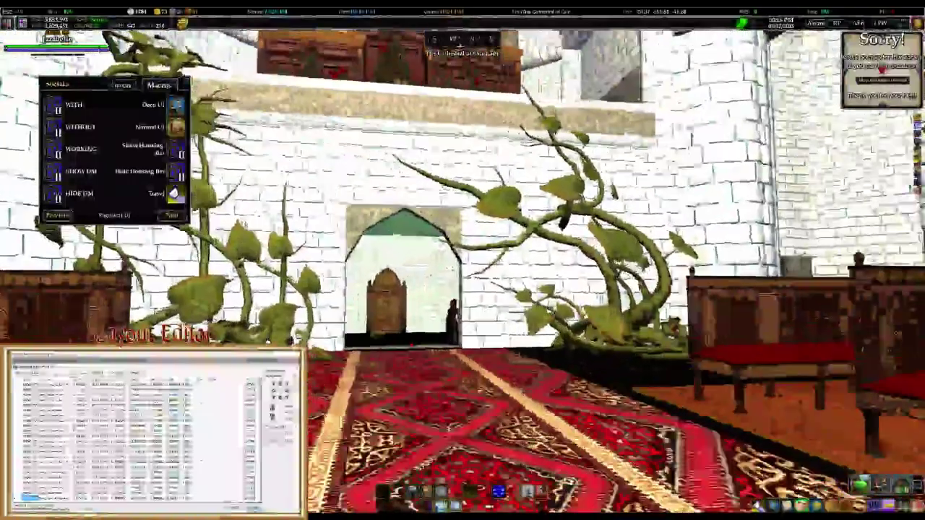
{"action": "key", "text": "w"}
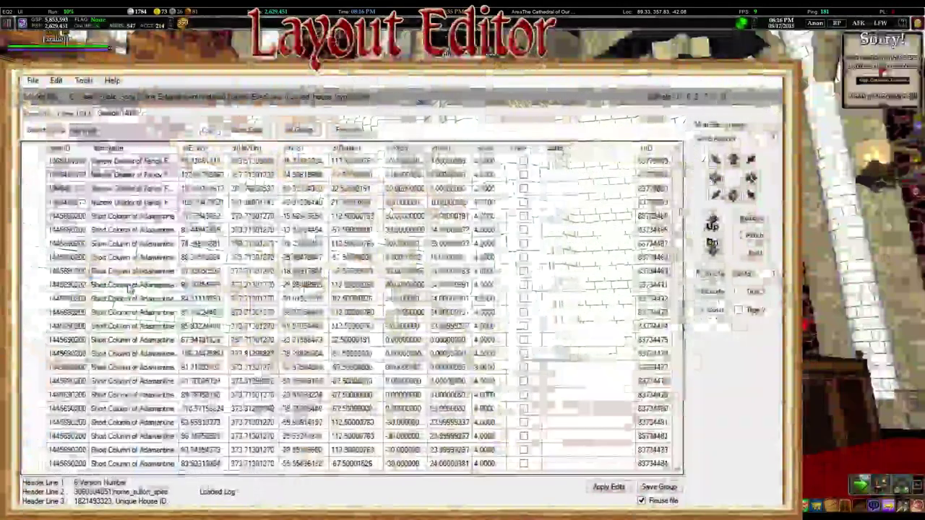
Switch to Layout Editor, find the Ice Brick Stair entries in the "old walls" group and open the crate's manifest.
{"action": "scroll", "coordinate": [136, 354], "scroll_direction": "up", "scroll_amount": 3}
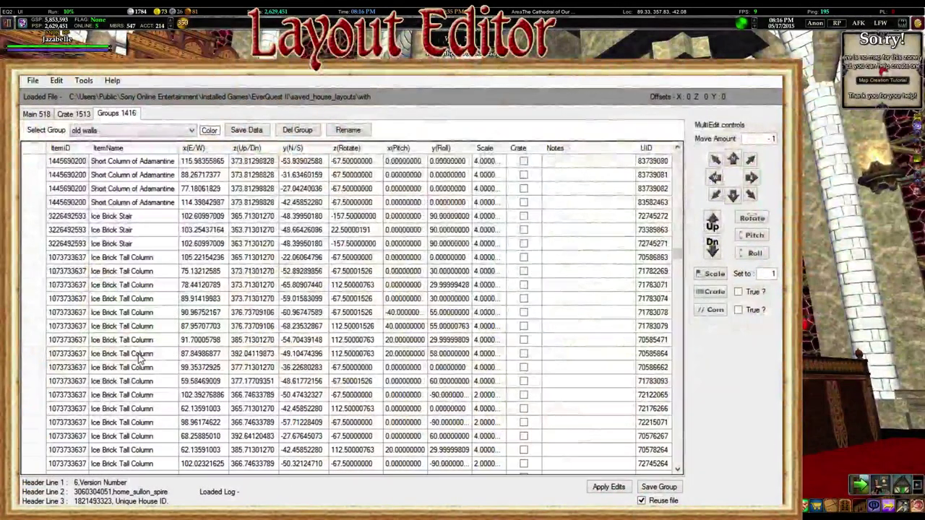
{"action": "left_click", "coordinate": [109, 272]}
{"action": "left_click", "coordinate": [106, 216]}
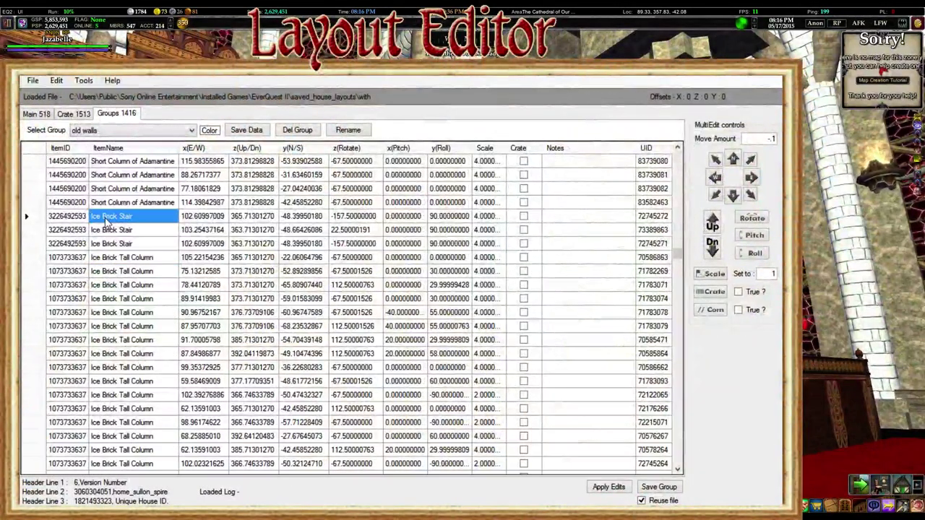
{"action": "left_click", "coordinate": [73, 115]}
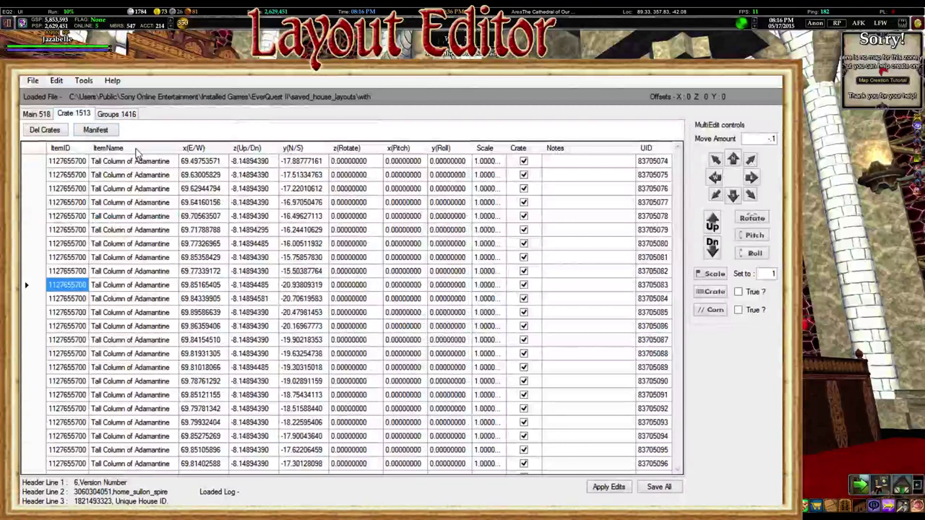
{"action": "left_click", "coordinate": [96, 130]}
{"action": "left_click", "coordinate": [469, 255]}
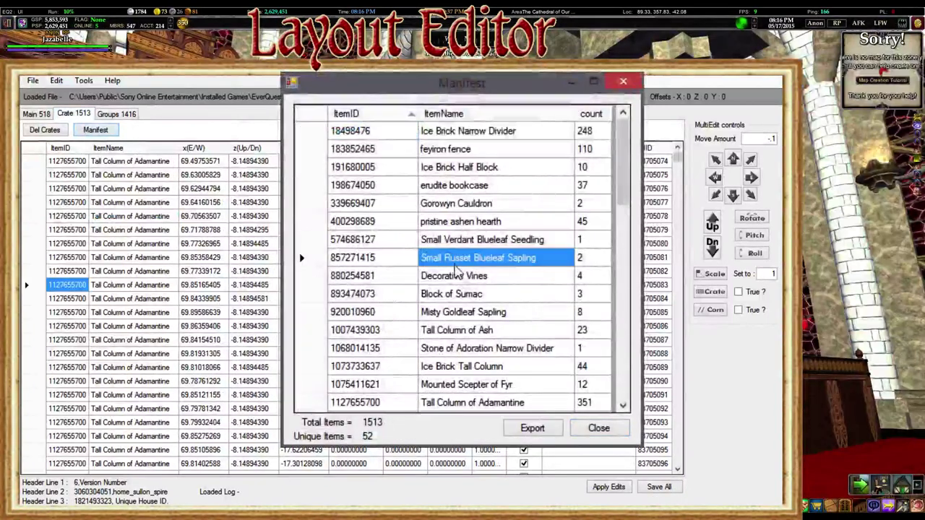
Sort the manifest by item name, copy the item ID of Stair of Fancy Fulginate and close the manifest.
{"action": "left_click", "coordinate": [473, 113]}
{"action": "left_click", "coordinate": [501, 312]}
{"action": "scroll", "coordinate": [498, 318], "scroll_direction": "down", "scroll_amount": 7}
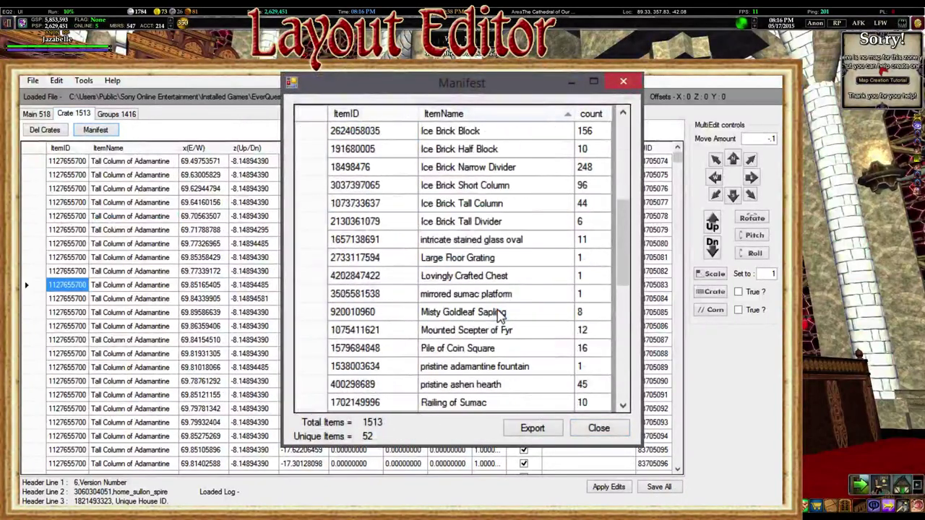
{"action": "scroll", "coordinate": [477, 394], "scroll_direction": "down", "scroll_amount": 1}
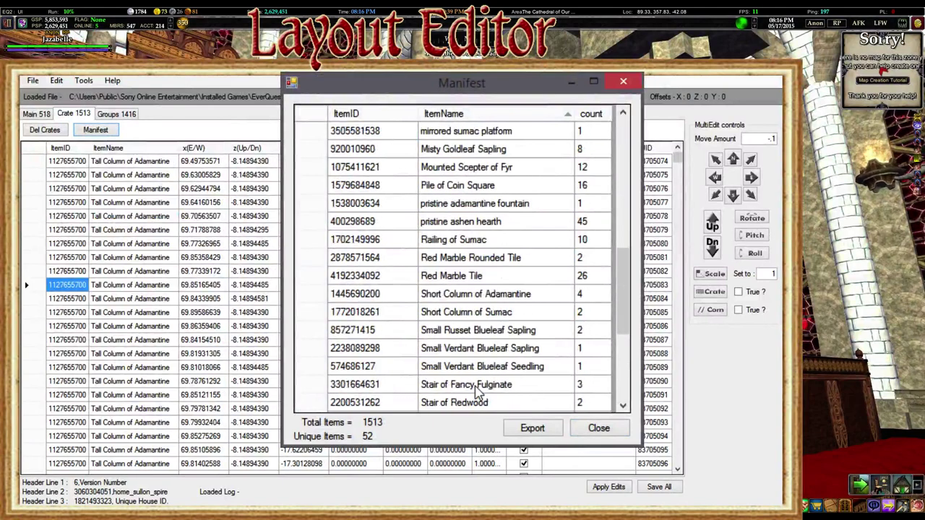
{"action": "left_click", "coordinate": [405, 394]}
{"action": "left_click", "coordinate": [403, 390]}
{"action": "key", "text": "ctrl+c"}
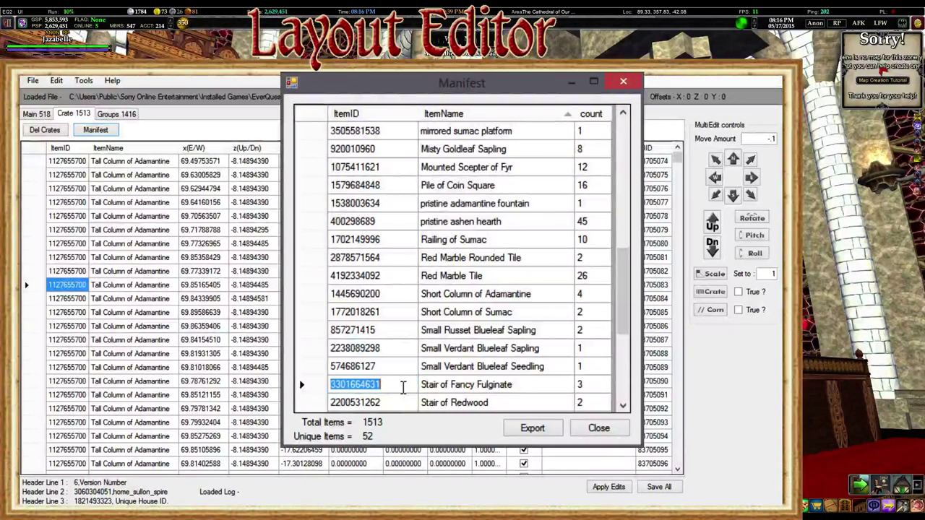
{"action": "left_click", "coordinate": [423, 389]}
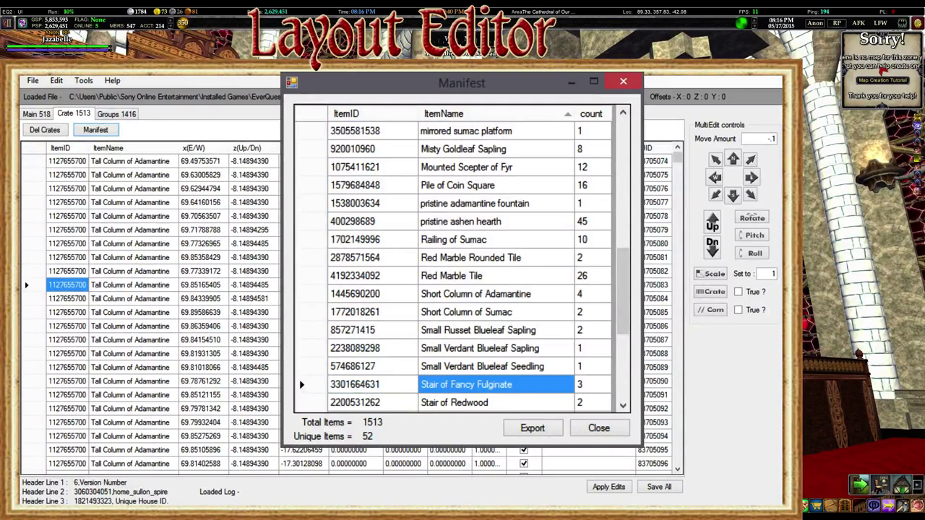
{"action": "left_click", "coordinate": [623, 430]}
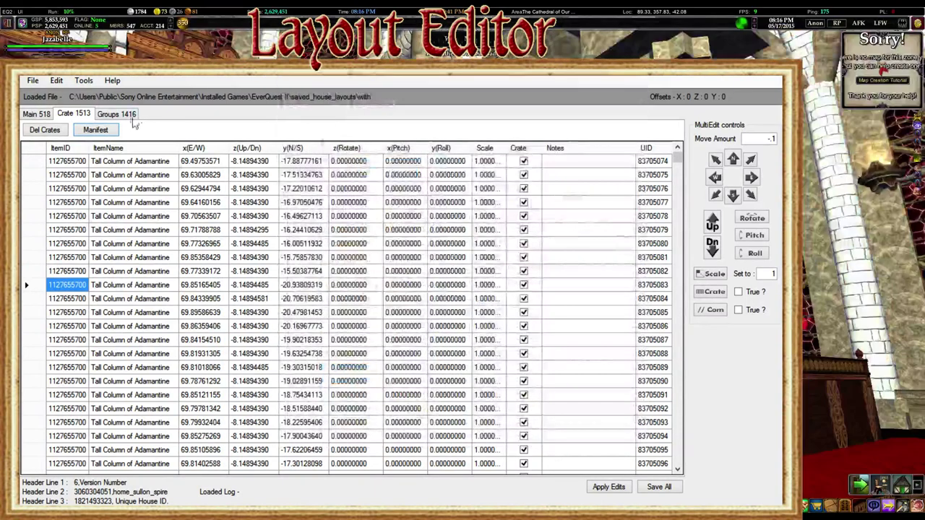
{"action": "left_click", "coordinate": [117, 113]}
{"action": "left_click", "coordinate": [33, 216]}
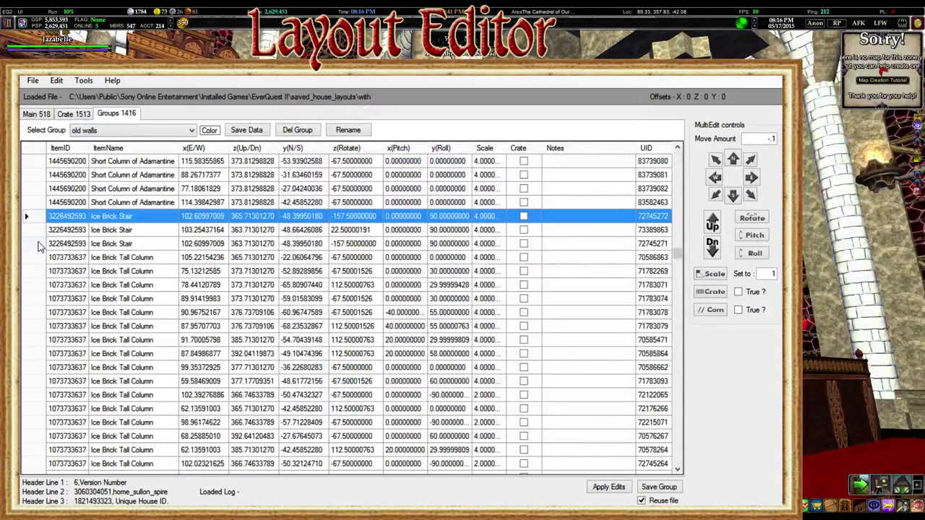
{"action": "left_click", "coordinate": [36, 244], "text": "shift"}
{"action": "key", "text": "ctrl+r"}
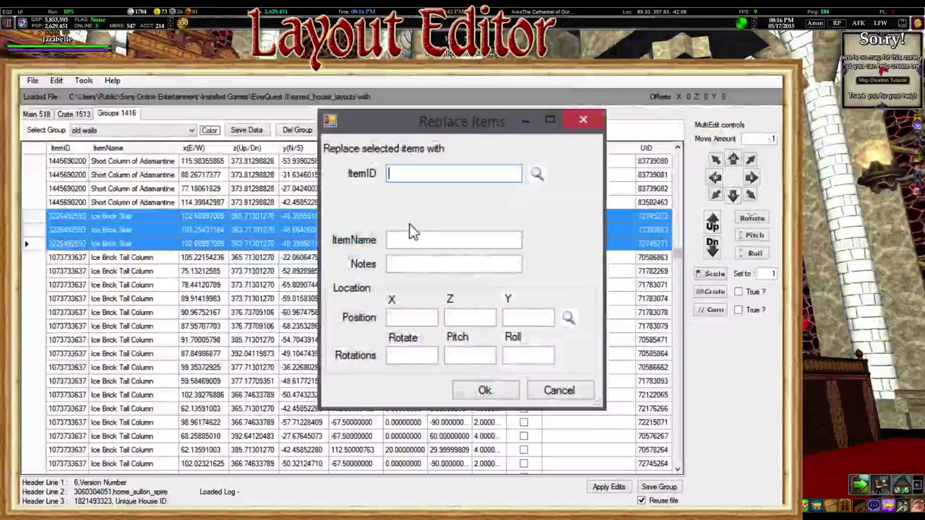
{"action": "key", "text": "ctrl+v"}
{"action": "left_click", "coordinate": [485, 391]}
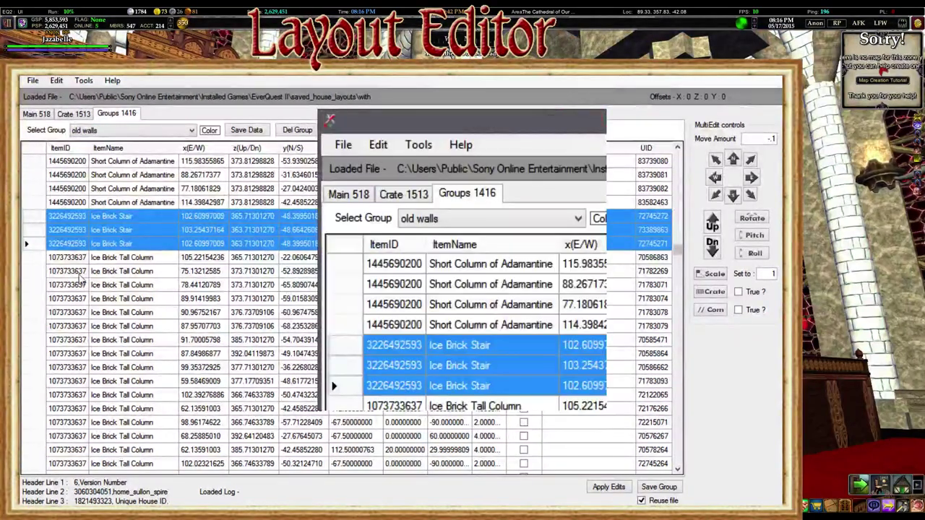
Look through the Ice Brick Tall Column entries in the "old walls" group and open the crate's manifest.
{"action": "scroll", "coordinate": [368, 289], "scroll_direction": "down", "scroll_amount": 10}
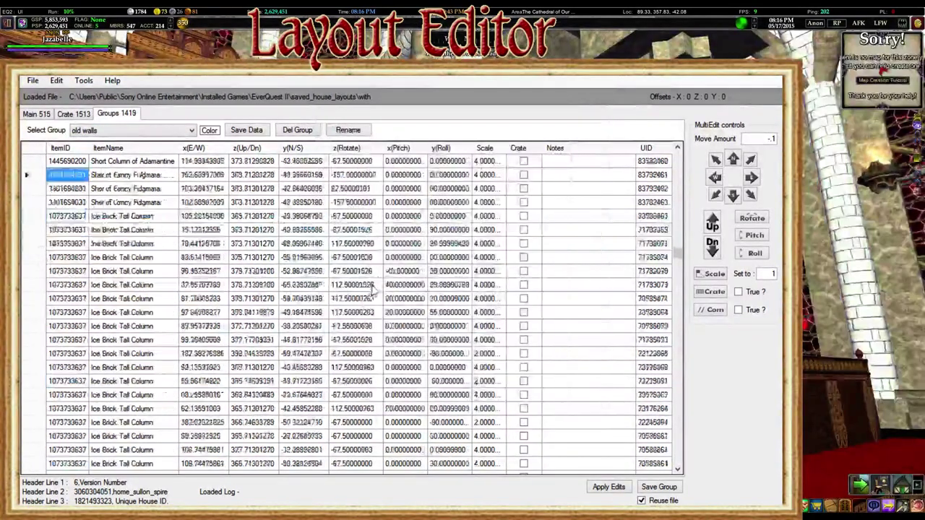
{"action": "scroll", "coordinate": [369, 289], "scroll_direction": "down", "scroll_amount": 10}
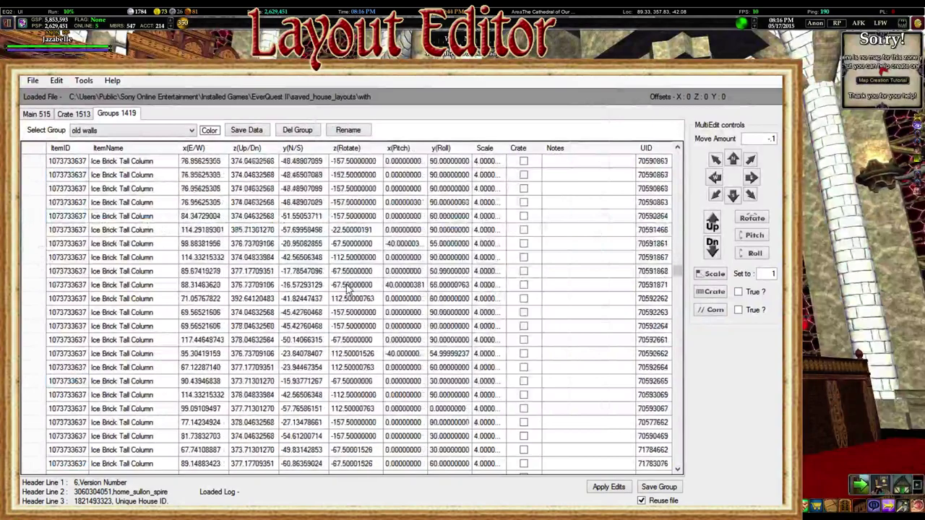
{"action": "scroll", "coordinate": [329, 325], "scroll_direction": "up", "scroll_amount": 10}
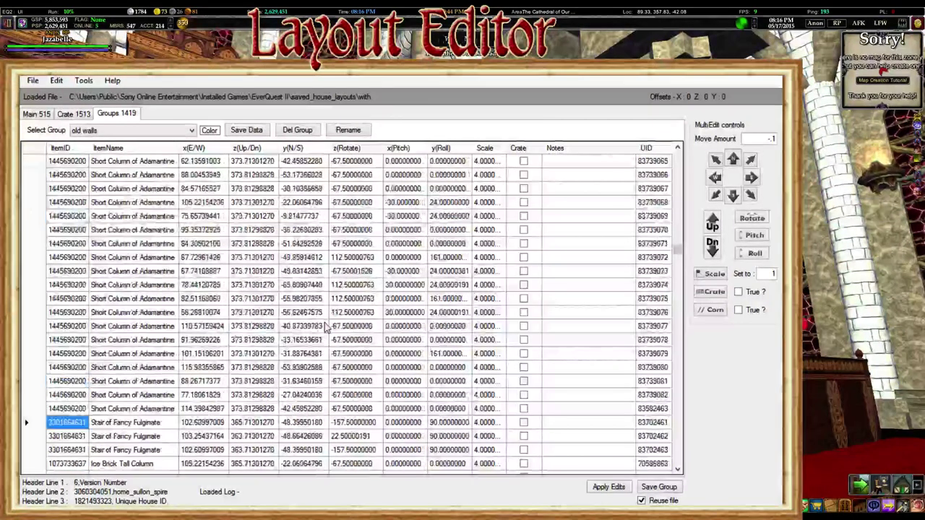
{"action": "scroll", "coordinate": [326, 328], "scroll_direction": "up", "scroll_amount": 2}
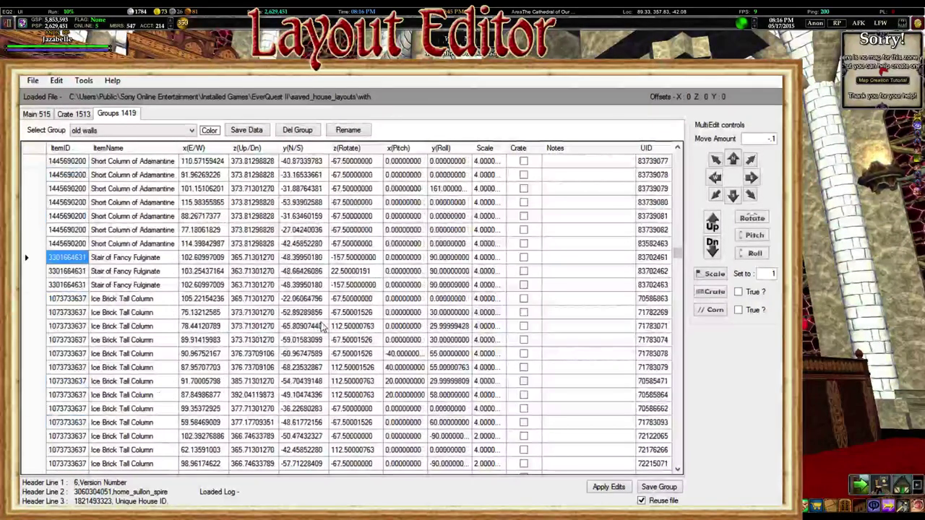
{"action": "left_click", "coordinate": [80, 299]}
{"action": "left_click", "coordinate": [70, 114]}
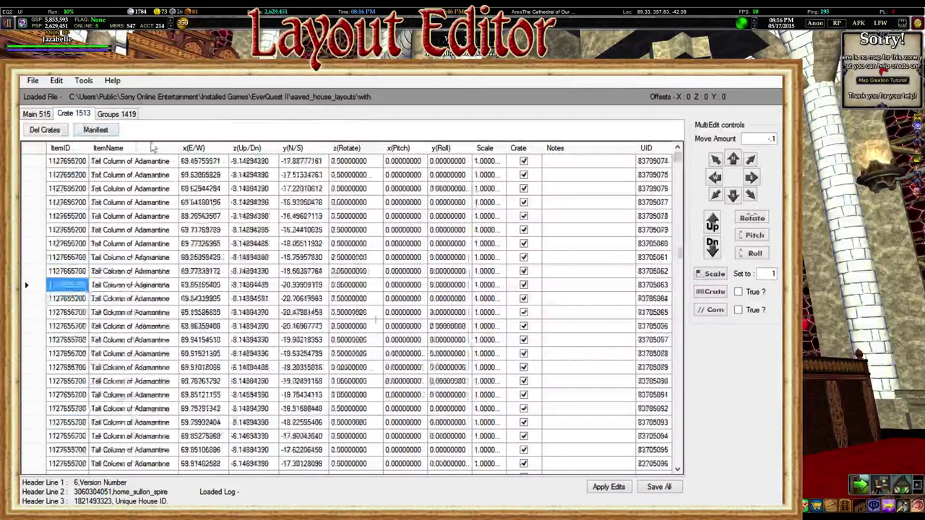
{"action": "left_click", "coordinate": [95, 130]}
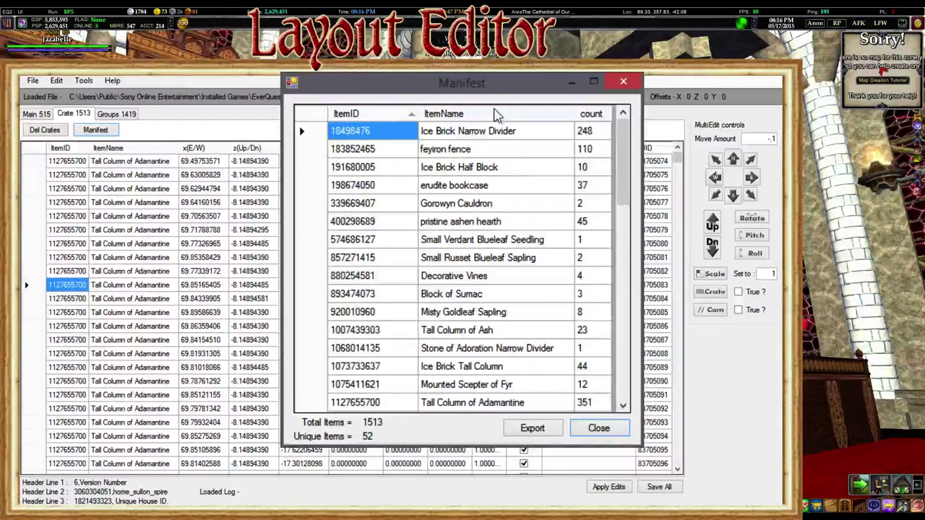
Sort the manifest by item name, copy the item ID of Tall Column of Adamantine and return to the "old walls" group.
{"action": "left_click", "coordinate": [498, 114]}
{"action": "scroll", "coordinate": [510, 247], "scroll_direction": "down", "scroll_amount": 6}
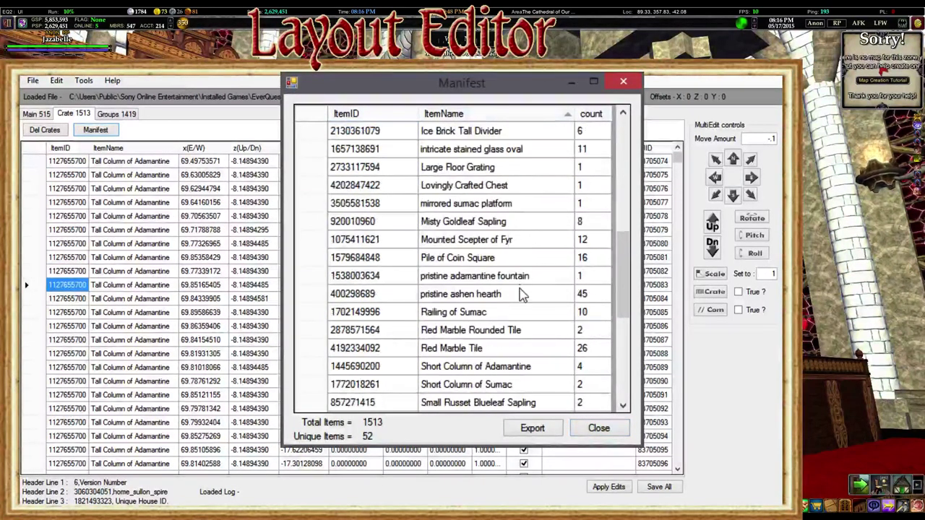
{"action": "scroll", "coordinate": [524, 289], "scroll_direction": "down", "scroll_amount": 5}
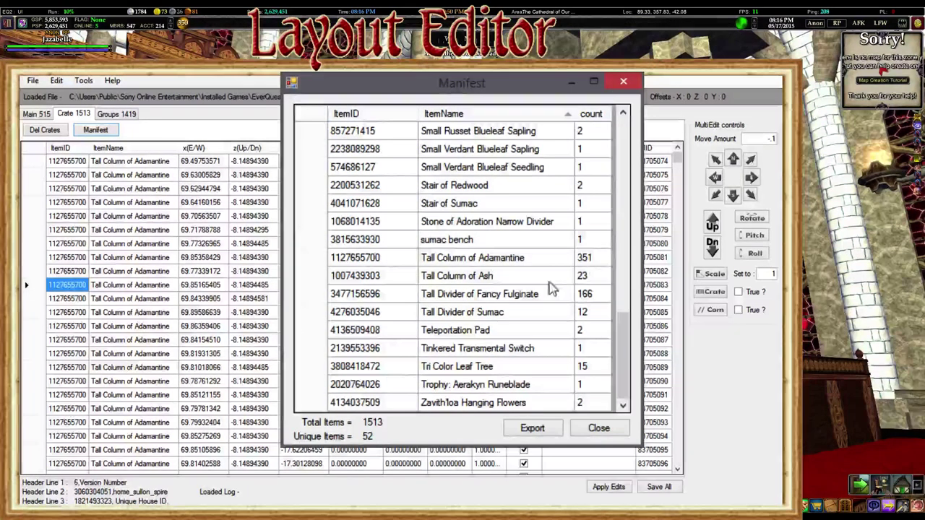
{"action": "double_click", "coordinate": [390, 258]}
{"action": "key", "text": "ctrl+c"}
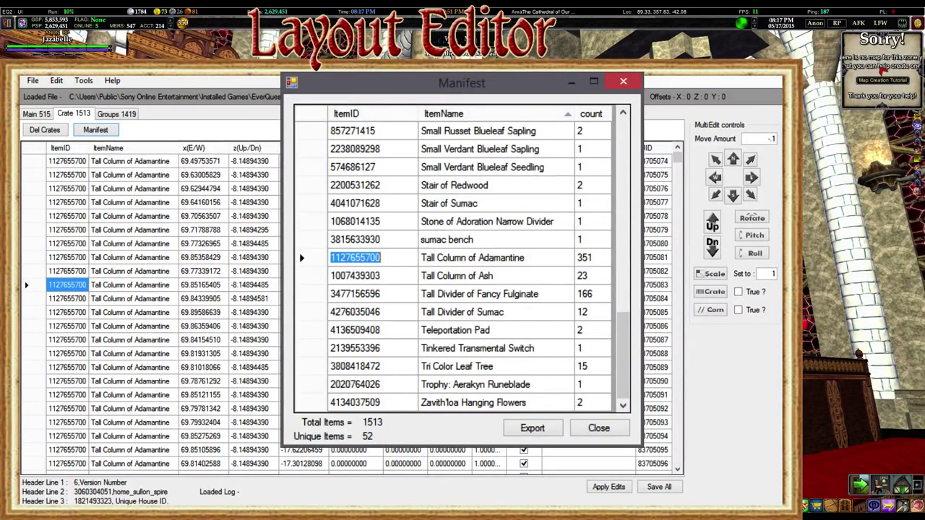
{"action": "left_click", "coordinate": [116, 114]}
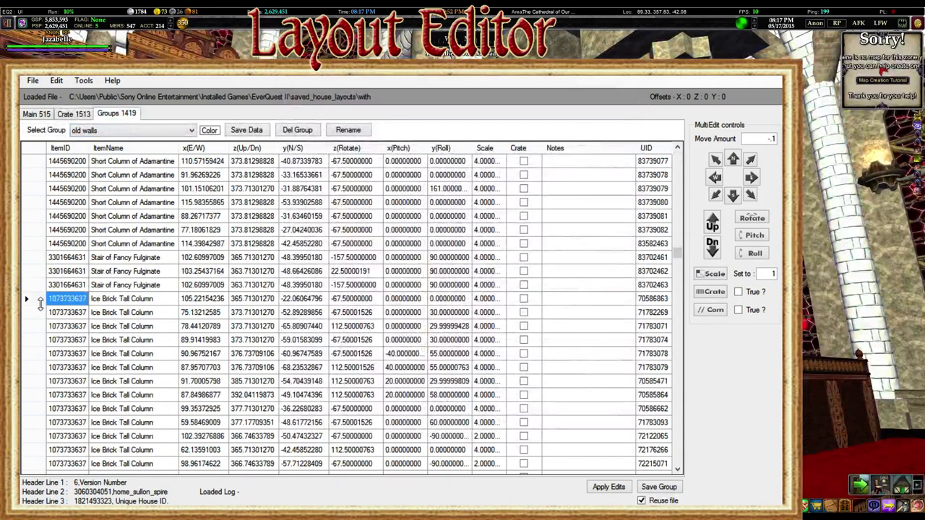
{"action": "left_click", "coordinate": [37, 301]}
{"action": "scroll", "coordinate": [44, 311], "scroll_direction": "down", "scroll_amount": 20}
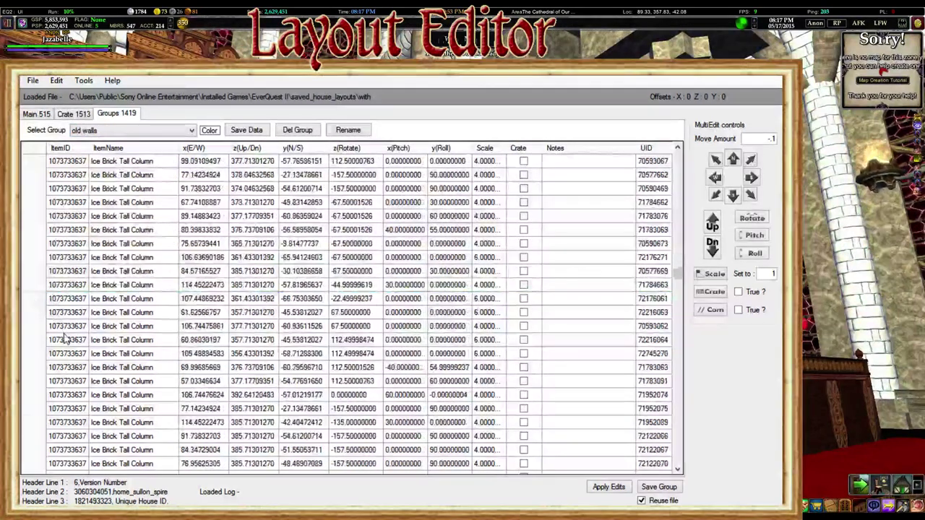
{"action": "scroll", "coordinate": [64, 339], "scroll_direction": "down", "scroll_amount": 20}
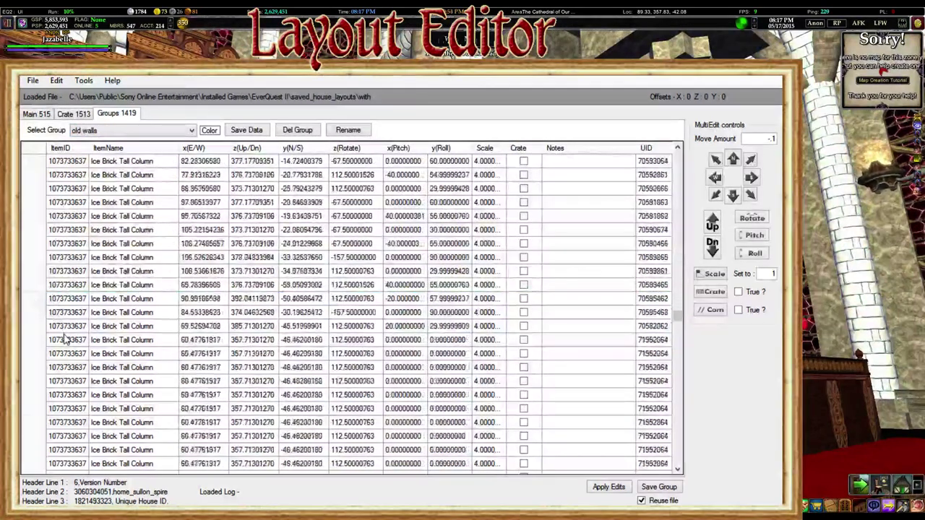
{"action": "scroll", "coordinate": [63, 340], "scroll_direction": "down", "scroll_amount": 20}
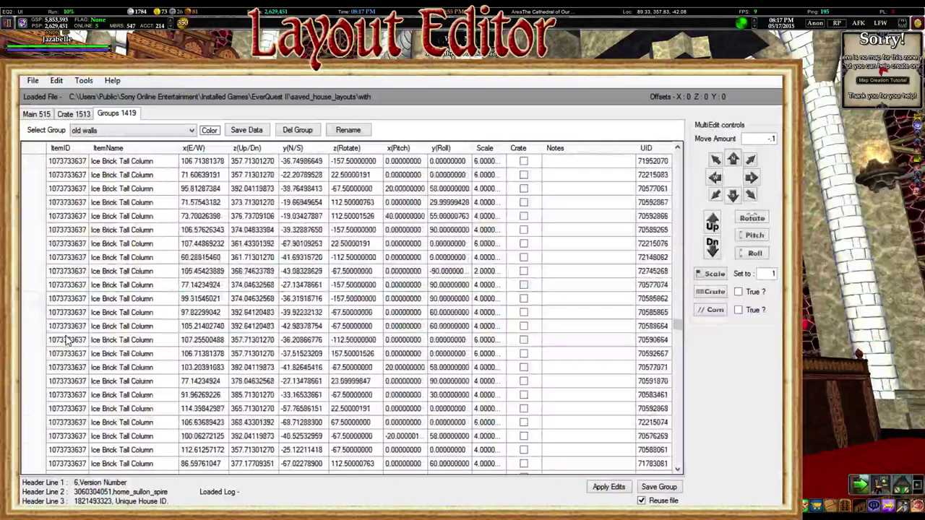
{"action": "scroll", "coordinate": [71, 343], "scroll_direction": "down", "scroll_amount": 4}
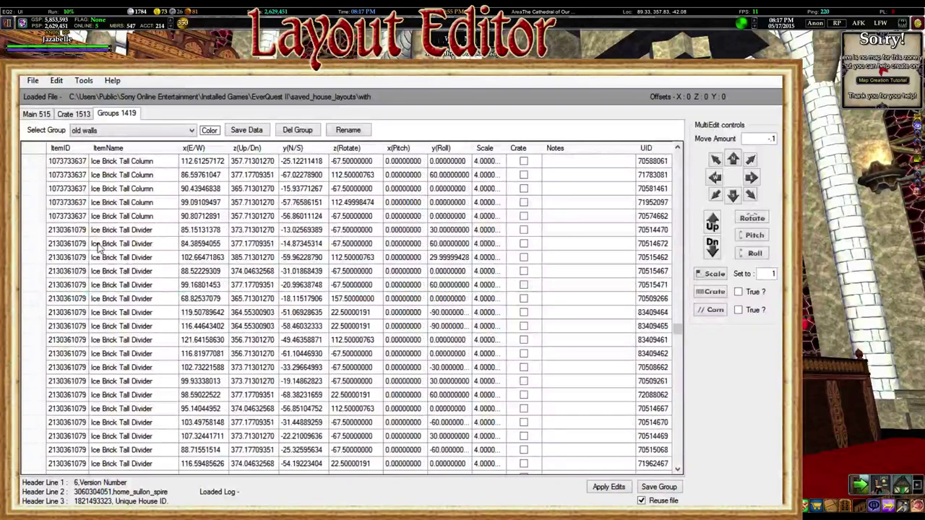
{"action": "left_click", "coordinate": [34, 217], "text": "shift"}
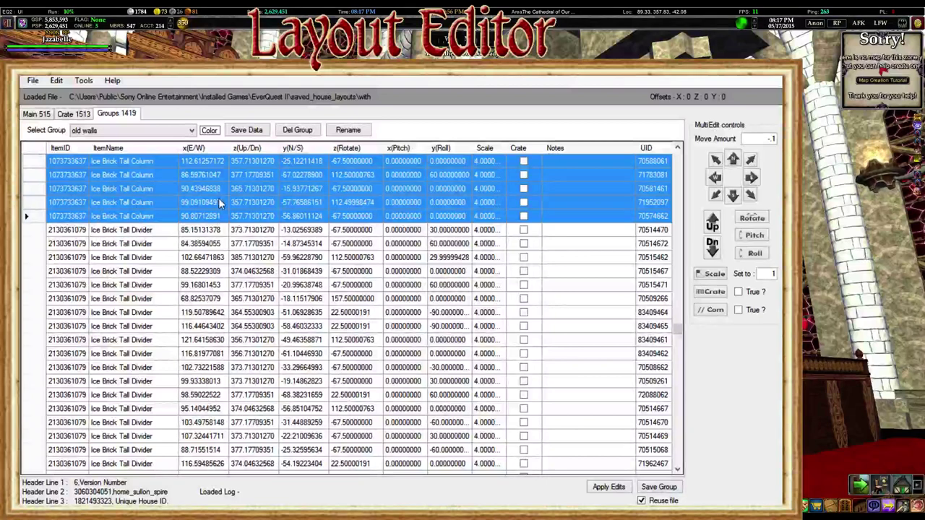
{"action": "key", "text": "ctrl+r"}
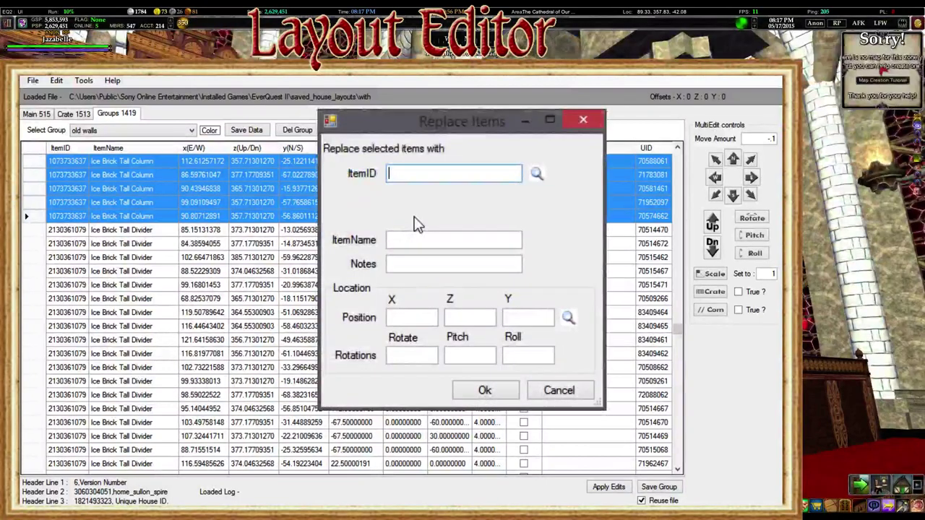
{"action": "key", "text": "ctrl+v"}
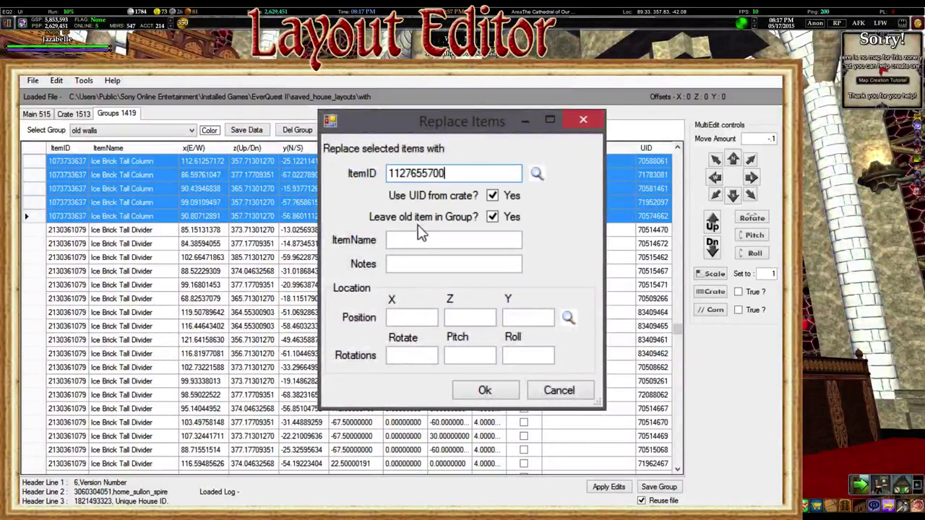
{"action": "left_click", "coordinate": [486, 390]}
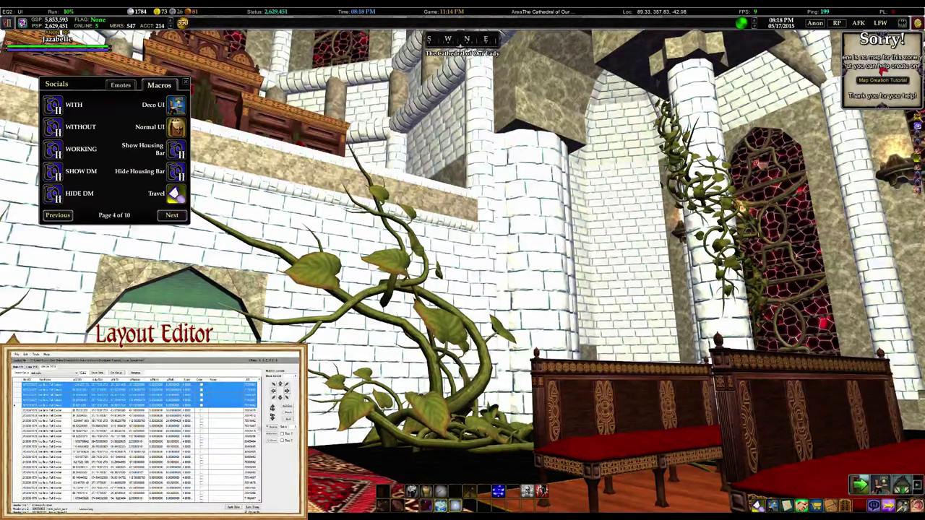
Switch to the EverQuest II game and examine the cathedral's brick ceiling vaults, side galleries and red glass apse from below.
{"action": "right_click_drag", "start_coordinate": [463, 260], "coordinate": [375, 65]}
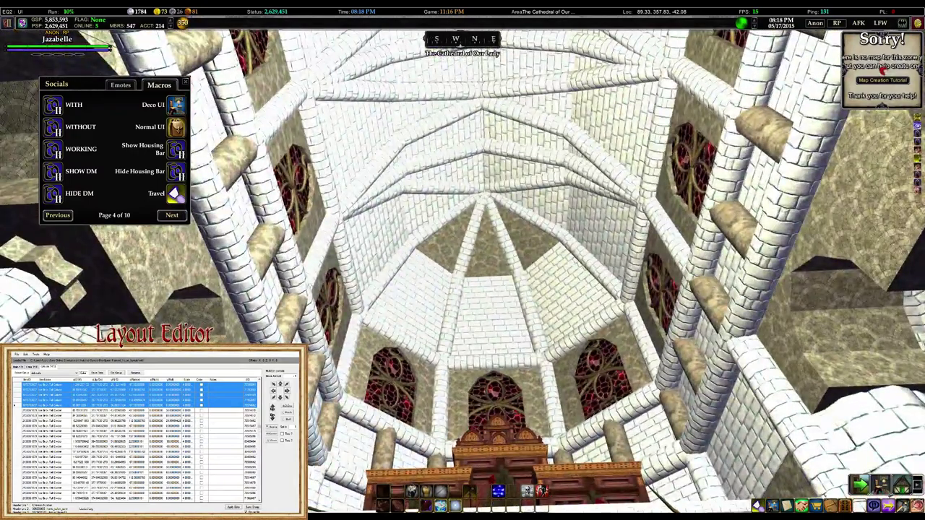
{"action": "right_click_drag", "start_coordinate": [462, 260], "coordinate": [636, 245]}
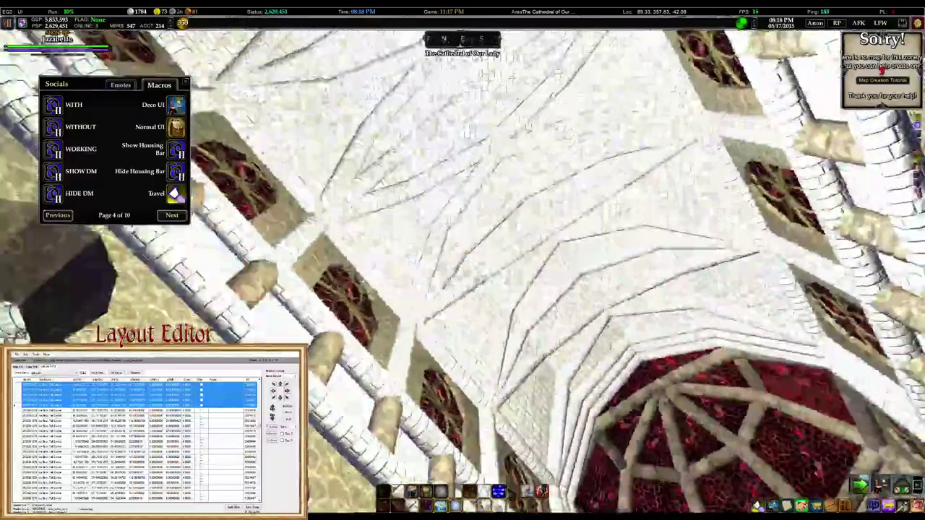
{"action": "right_click_drag", "start_coordinate": [397, 210], "coordinate": [419, 238]}
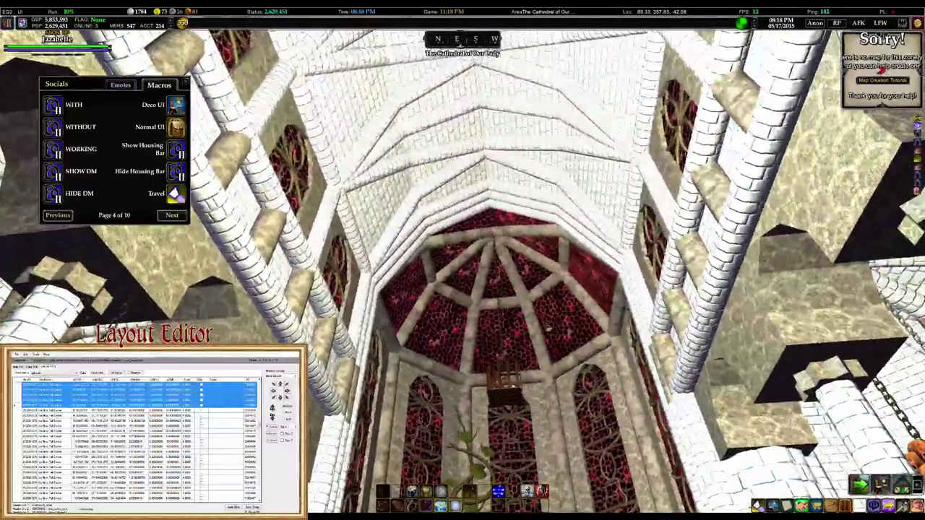
{"action": "key", "text": "w"}
{"action": "right_click_drag", "start_coordinate": [547, 326], "coordinate": [474, 253]}
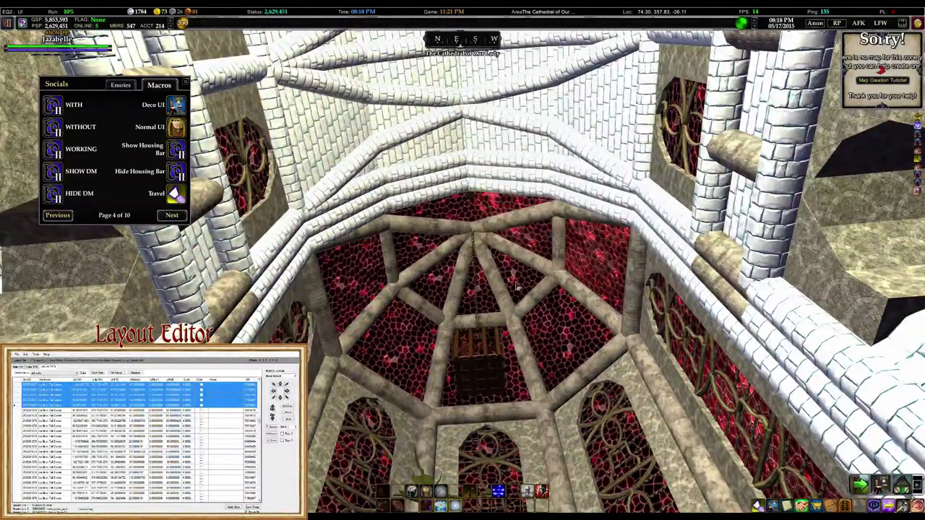
{"action": "key", "text": "w"}
{"action": "right_click_drag", "start_coordinate": [517, 287], "coordinate": [600, 287]}
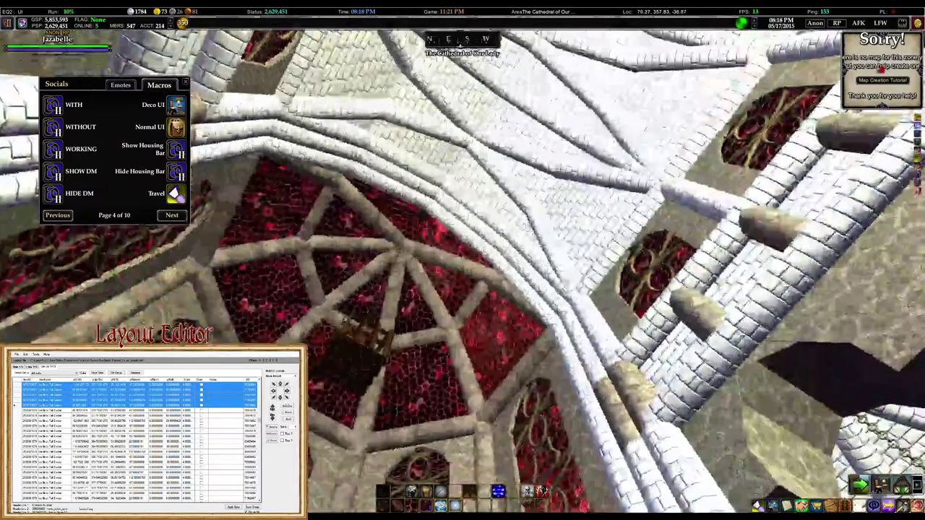
{"action": "key", "text": "e"}
{"action": "key", "text": "w"}
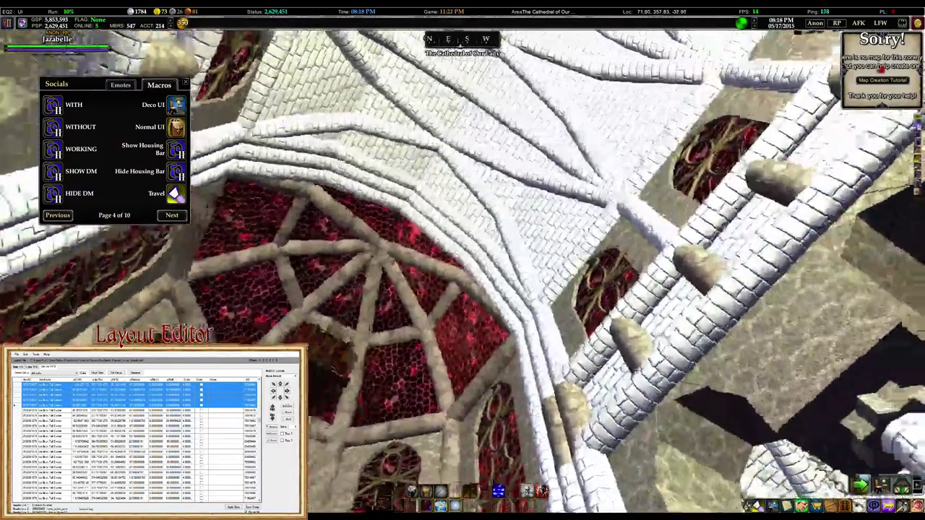
{"action": "key", "text": "s"}
{"action": "key", "text": "a"}
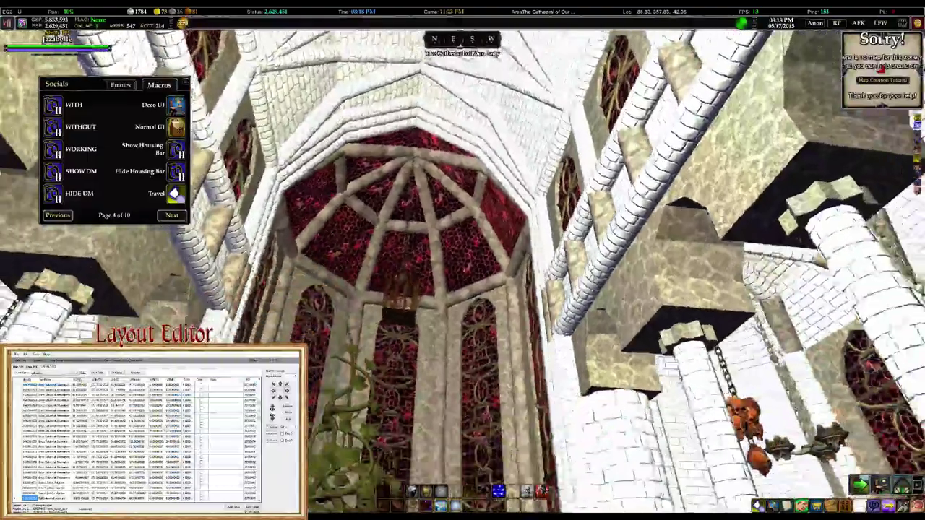
{"action": "key", "text": "w"}
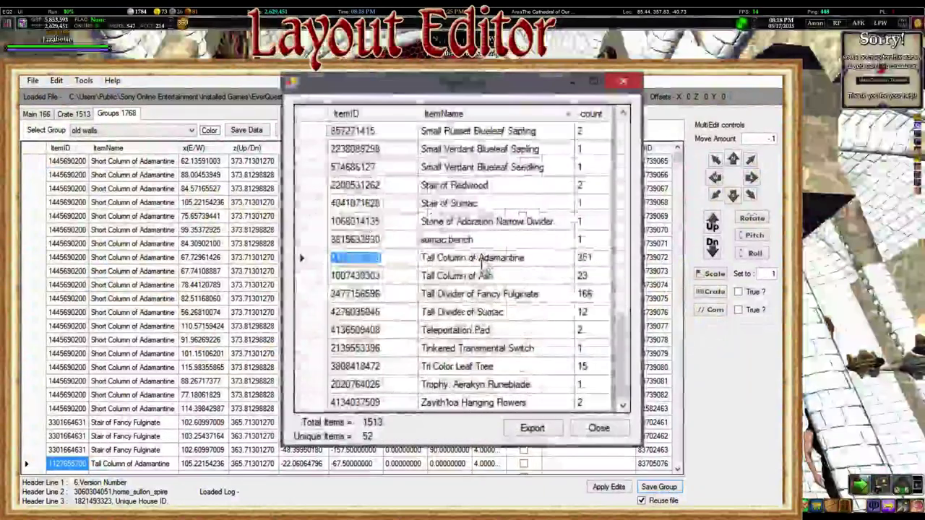
Switch to Layout Editor, copy the item ID of Tall Divider of Fancy Fulginate from the manifest and close the manifest.
{"action": "left_click", "coordinate": [473, 294]}
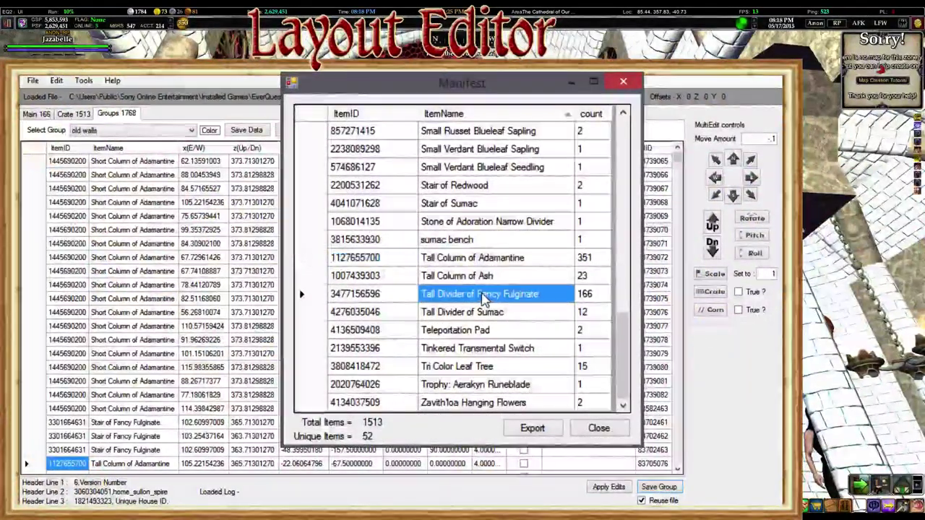
{"action": "left_click", "coordinate": [401, 301]}
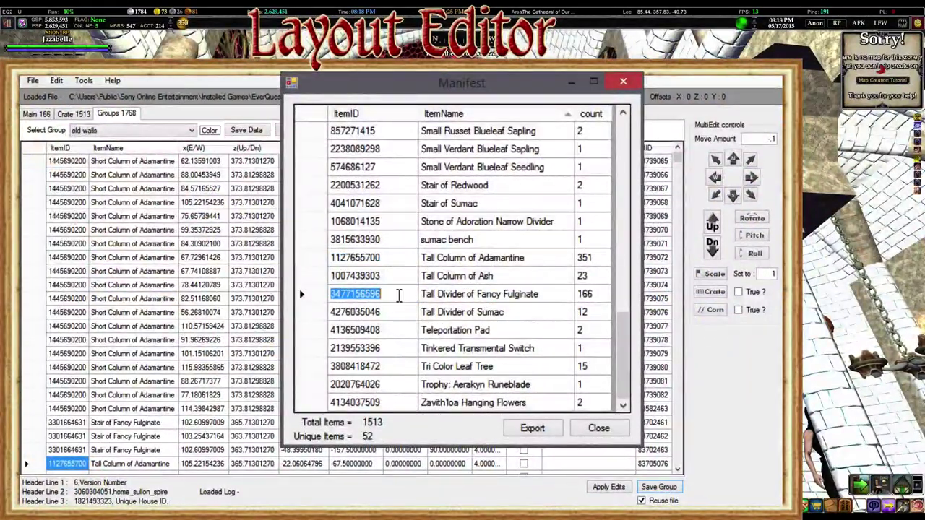
{"action": "left_click", "coordinate": [440, 300]}
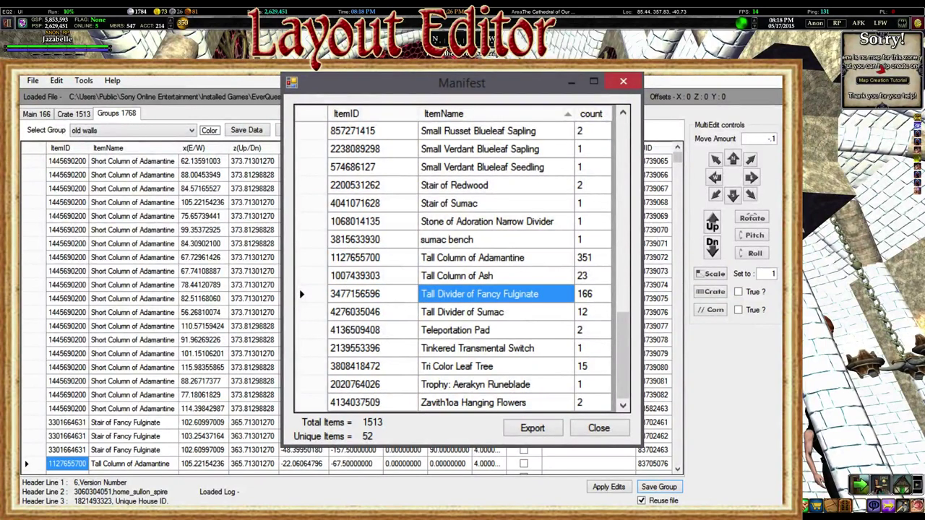
{"action": "left_click", "coordinate": [599, 428]}
{"action": "scroll", "coordinate": [132, 339], "scroll_direction": "down", "scroll_amount": 5}
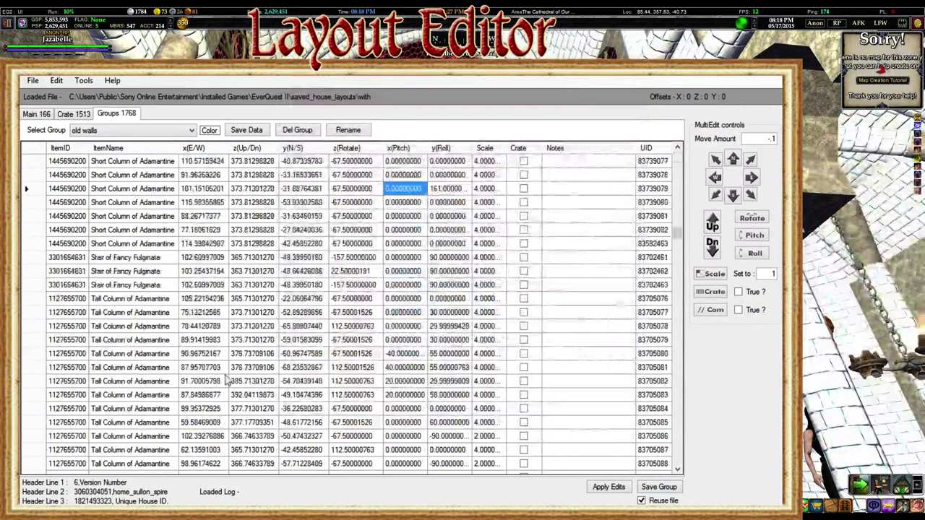
{"action": "scroll", "coordinate": [133, 340], "scroll_direction": "down", "scroll_amount": 7}
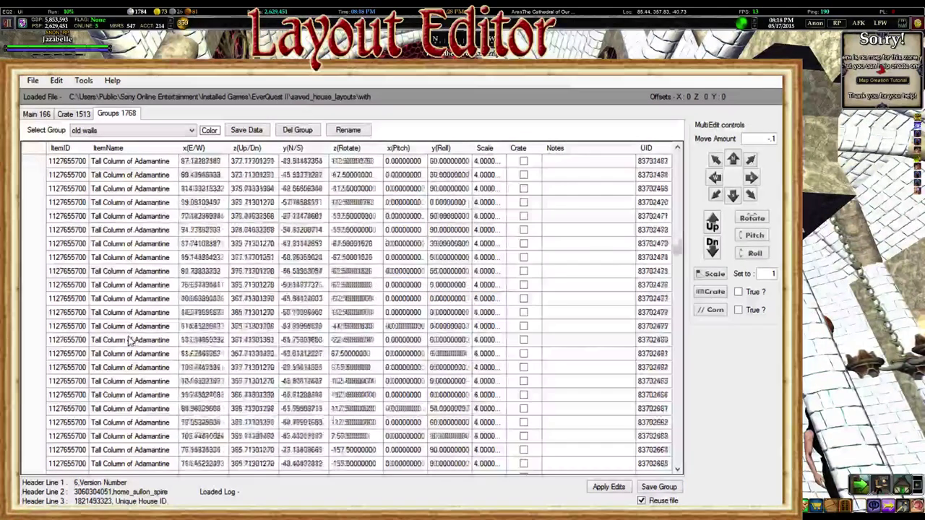
{"action": "scroll", "coordinate": [125, 342], "scroll_direction": "down", "scroll_amount": 10}
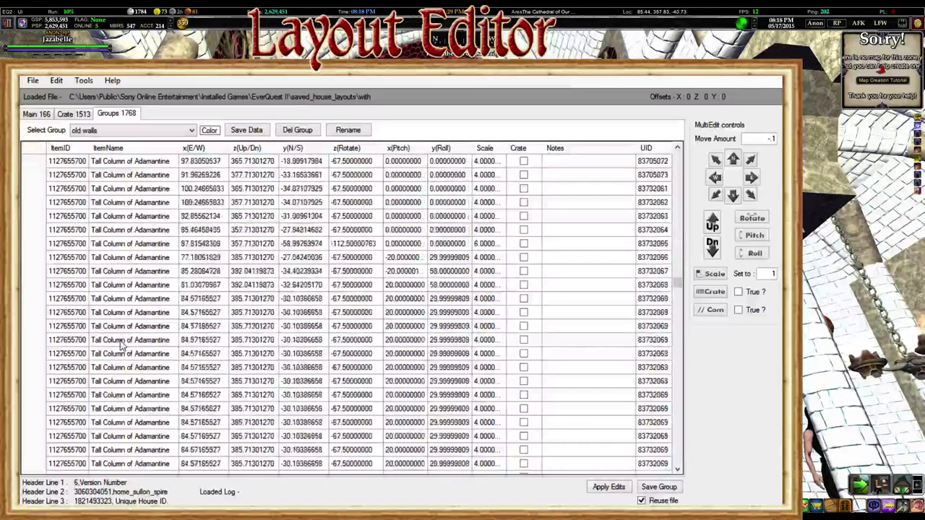
{"action": "scroll", "coordinate": [124, 346], "scroll_direction": "down", "scroll_amount": 5}
{"action": "scroll", "coordinate": [124, 345], "scroll_direction": "up", "scroll_amount": 3}
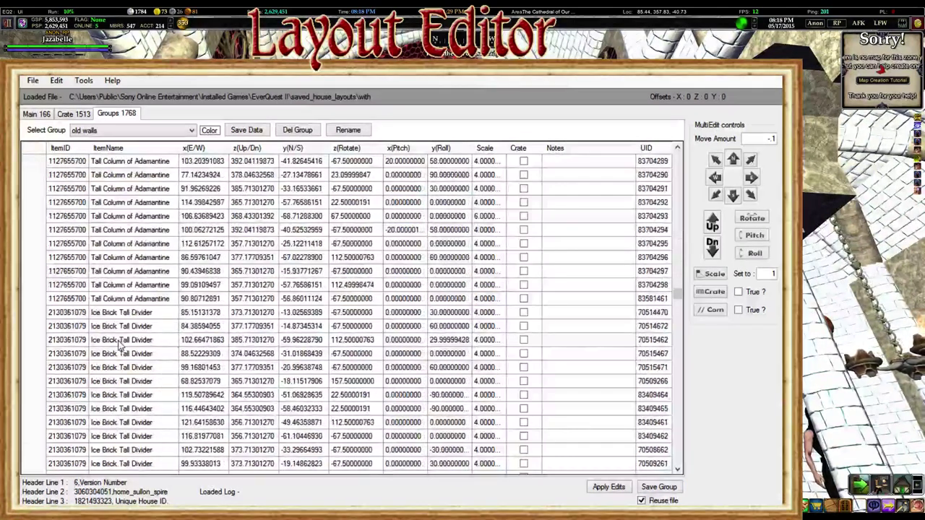
{"action": "left_click", "coordinate": [42, 313]}
{"action": "scroll", "coordinate": [190, 351], "scroll_direction": "down", "scroll_amount": 10}
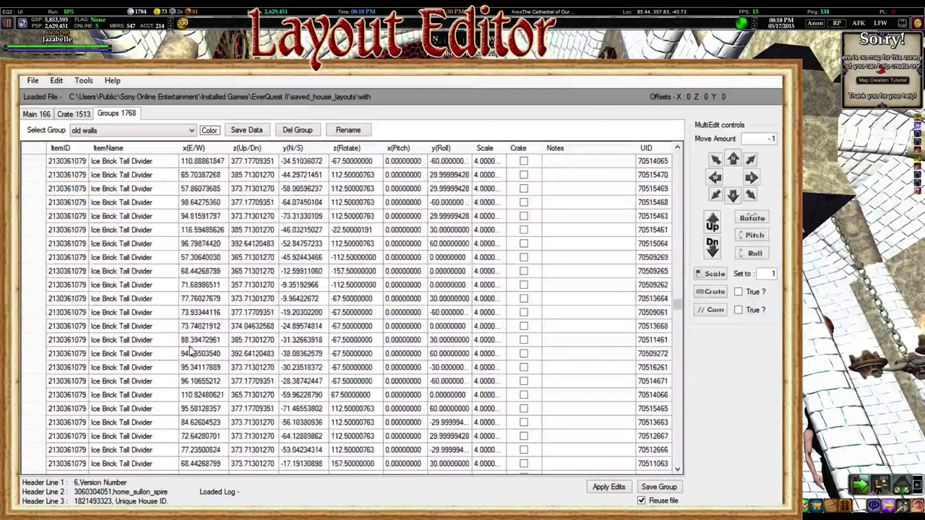
{"action": "scroll", "coordinate": [190, 351], "scroll_direction": "down", "scroll_amount": 10}
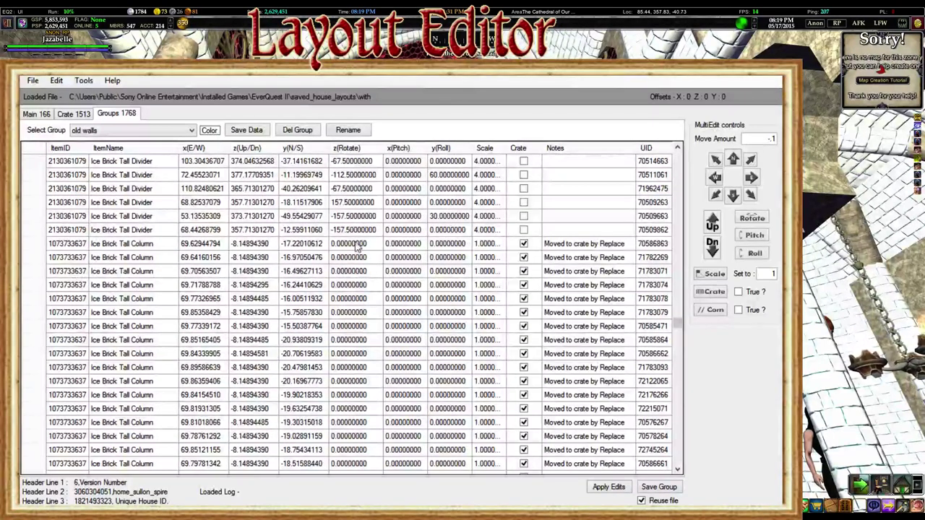
{"action": "left_click", "coordinate": [45, 230], "text": "shift"}
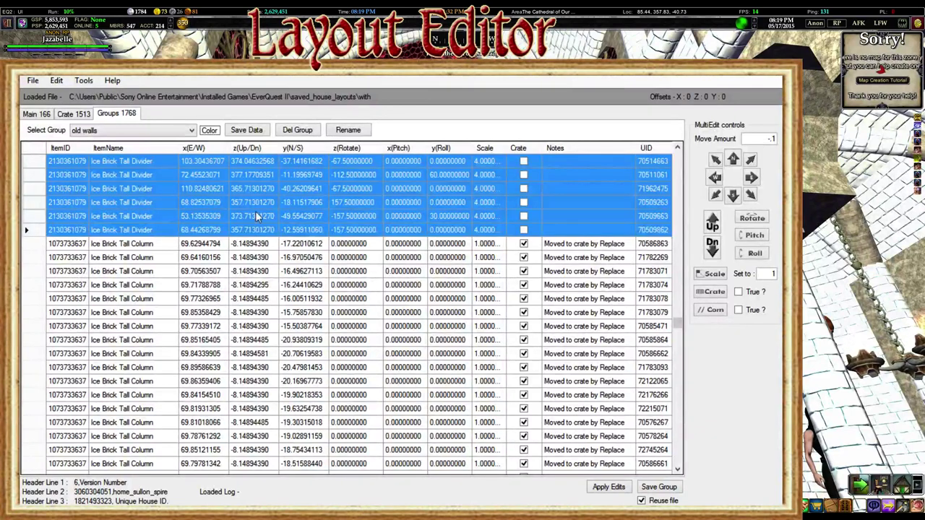
{"action": "key", "text": "ctrl+r"}
{"action": "key", "text": "ctrl+v"}
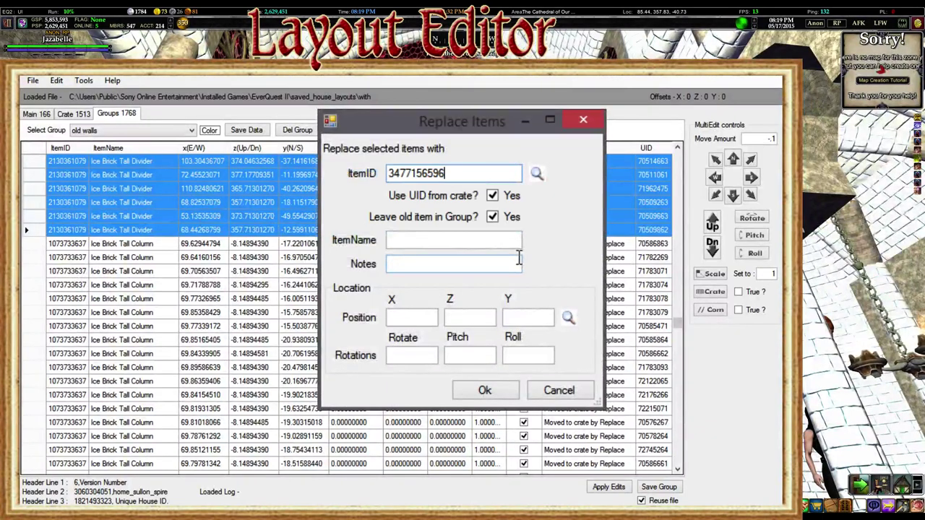
{"action": "left_click", "coordinate": [484, 390]}
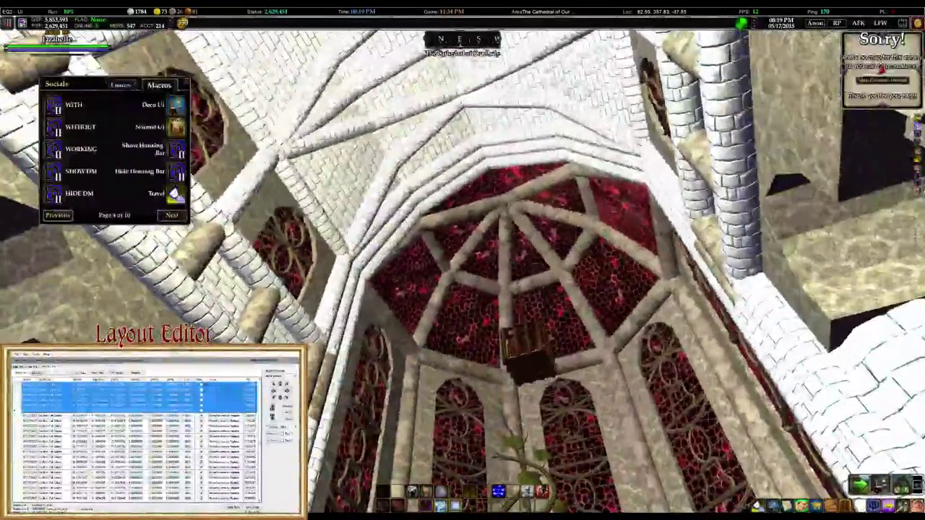
Switch back to the EverQuest II game and look over the cathedral's upper walls, window rows, columns and ceiling.
{"action": "key", "text": "d"}
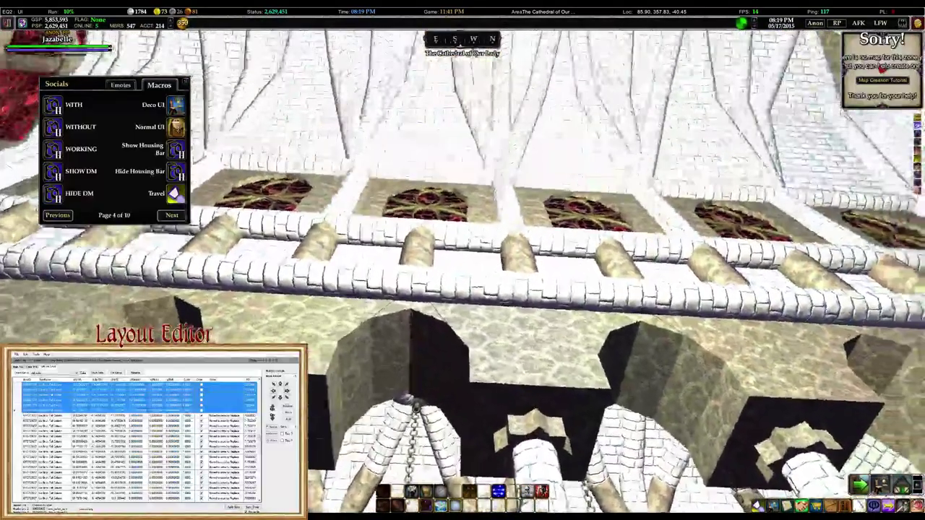
{"action": "key", "text": "a"}
{"action": "key", "text": "s"}
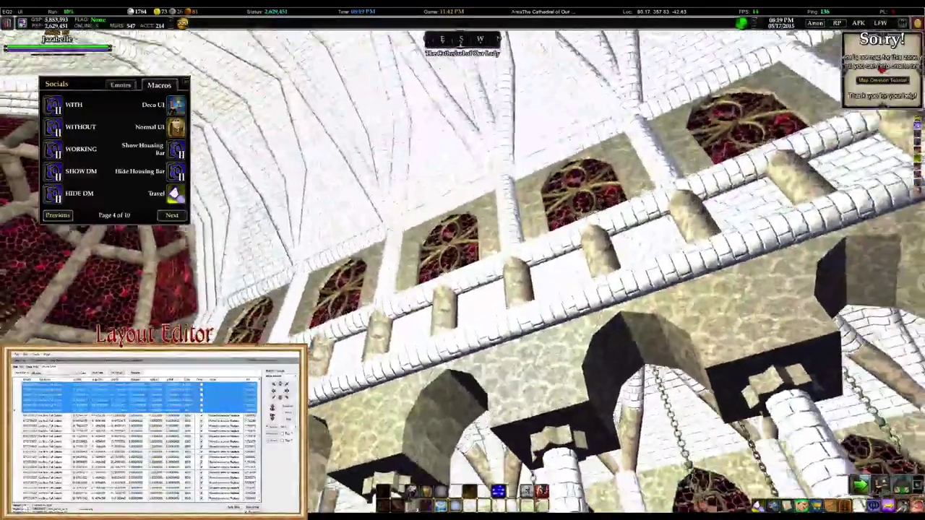
{"action": "key", "text": "w"}
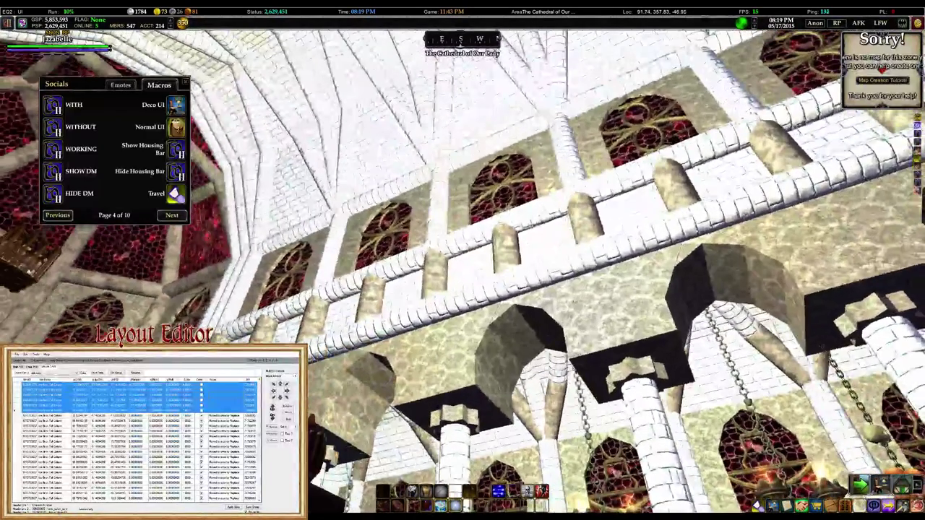
{"action": "right_click_drag", "start_coordinate": [599, 292], "coordinate": [602, 326]}
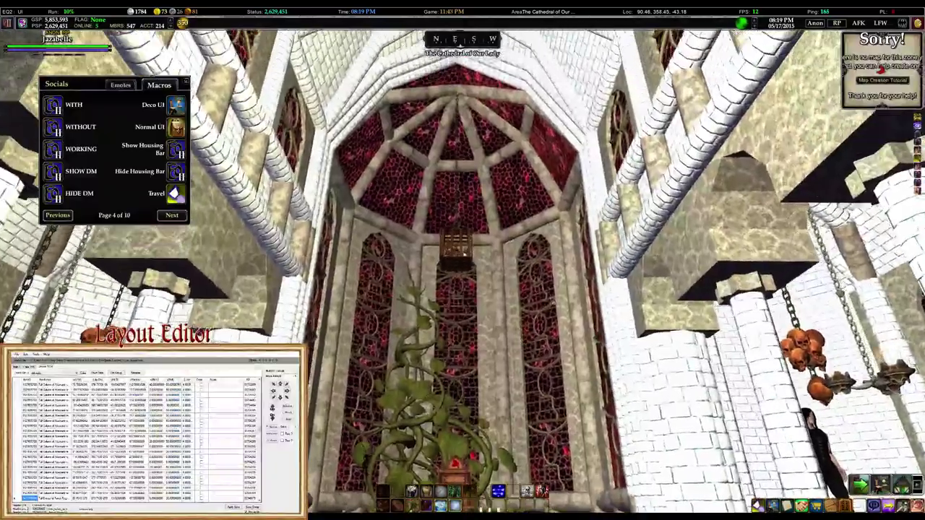
{"action": "right_click_drag", "start_coordinate": [520, 331], "coordinate": [455, 306]}
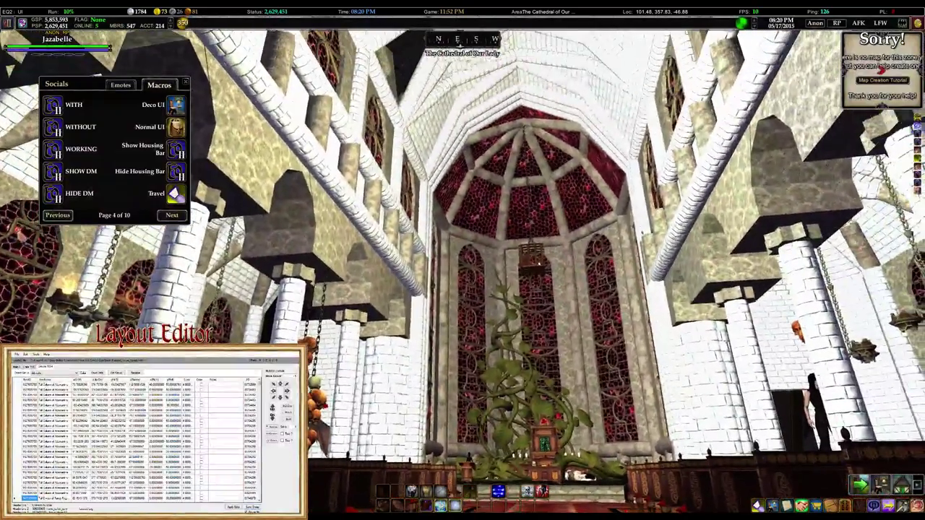
{"action": "right_click_drag", "start_coordinate": [463, 260], "coordinate": [456, 105]}
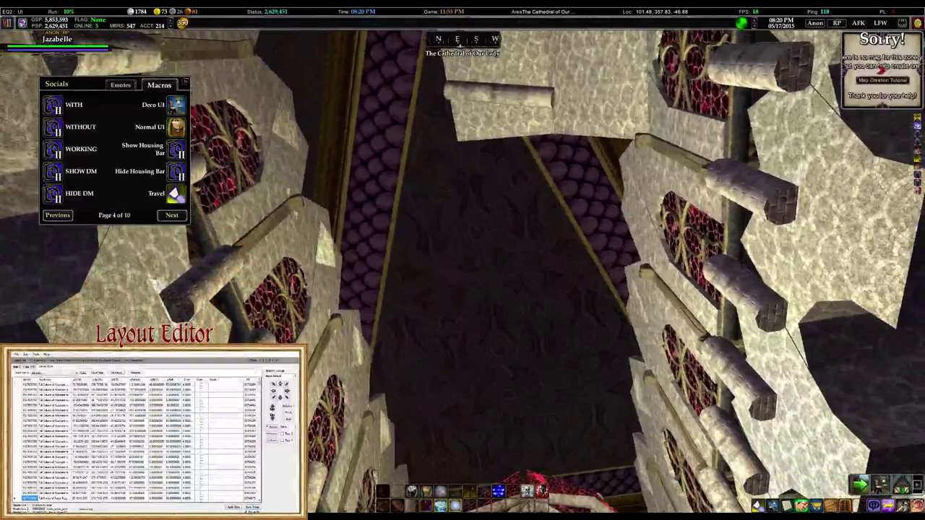